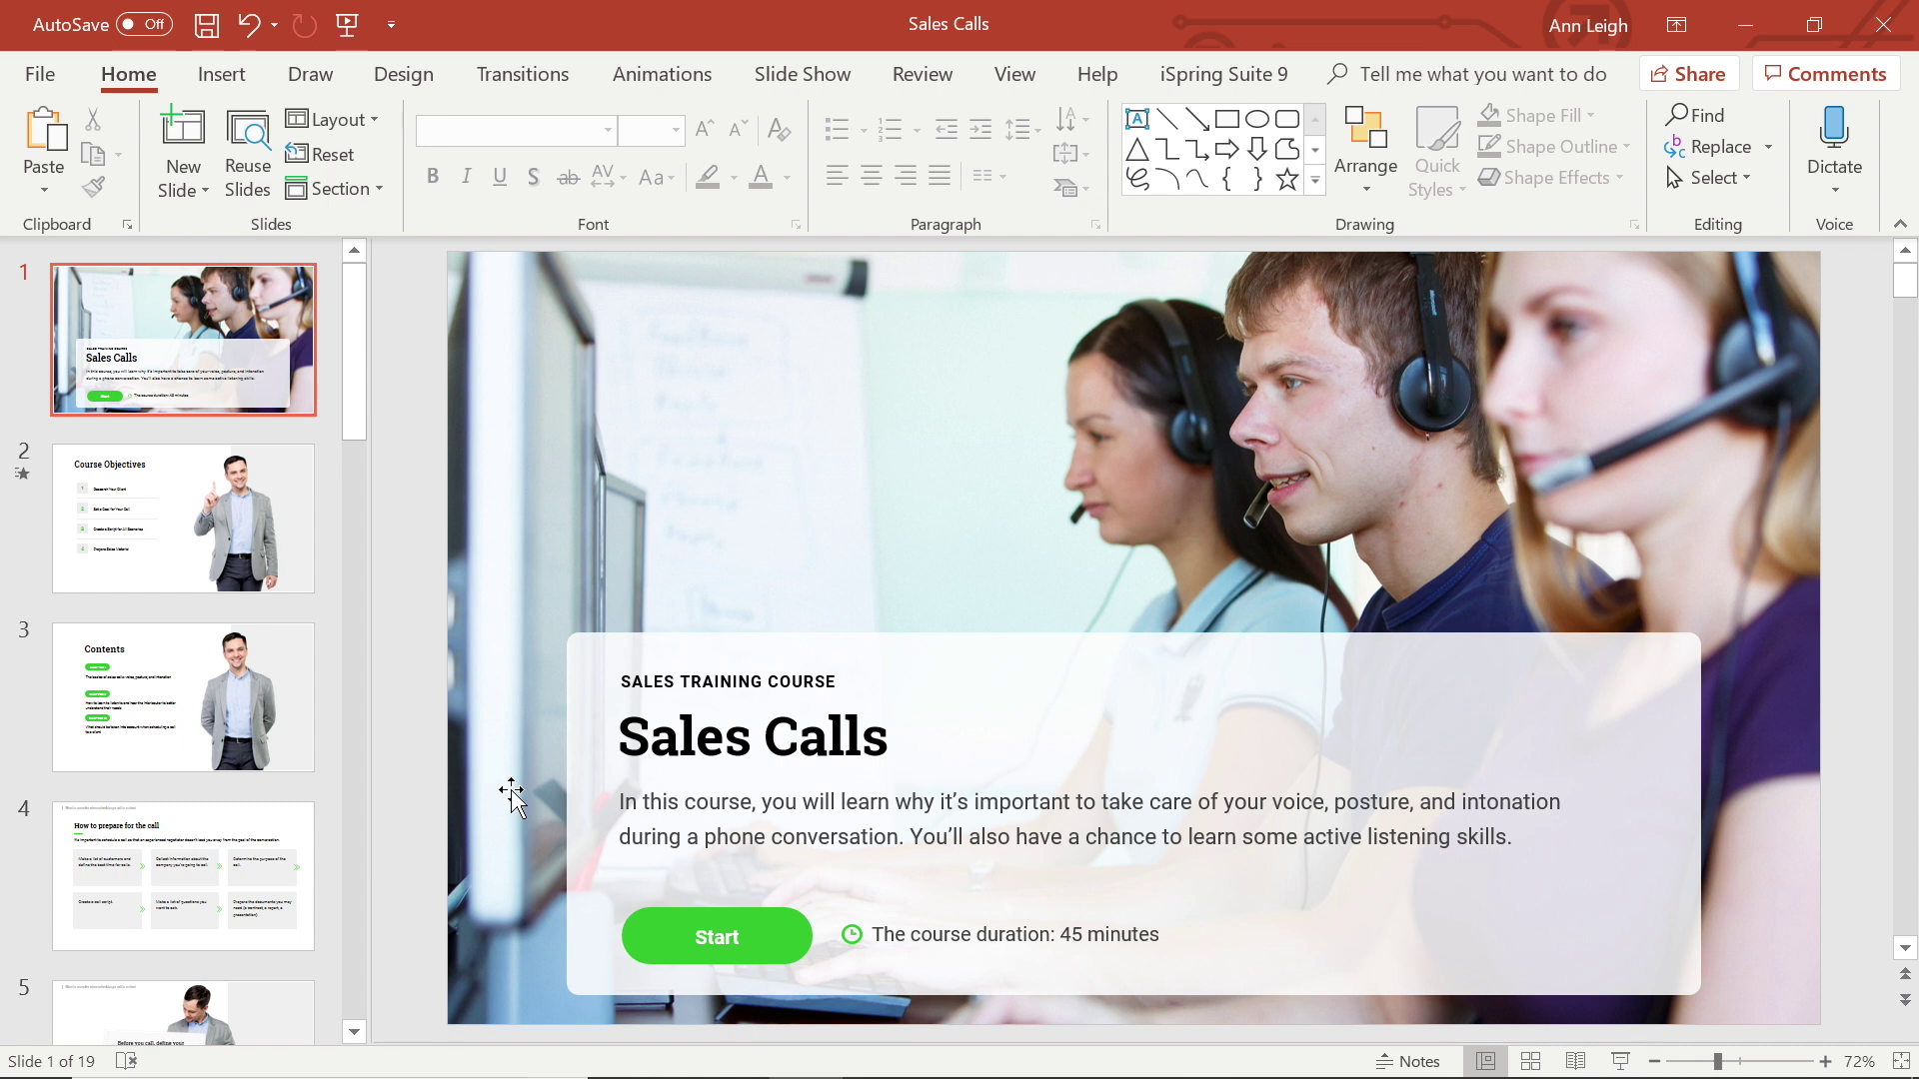
Open the iSpring Narration Editor for Sales Calls from the iSpring Suite 9 tab's Manage Narration.
{"action": "left_click", "coordinate": [1224, 72]}
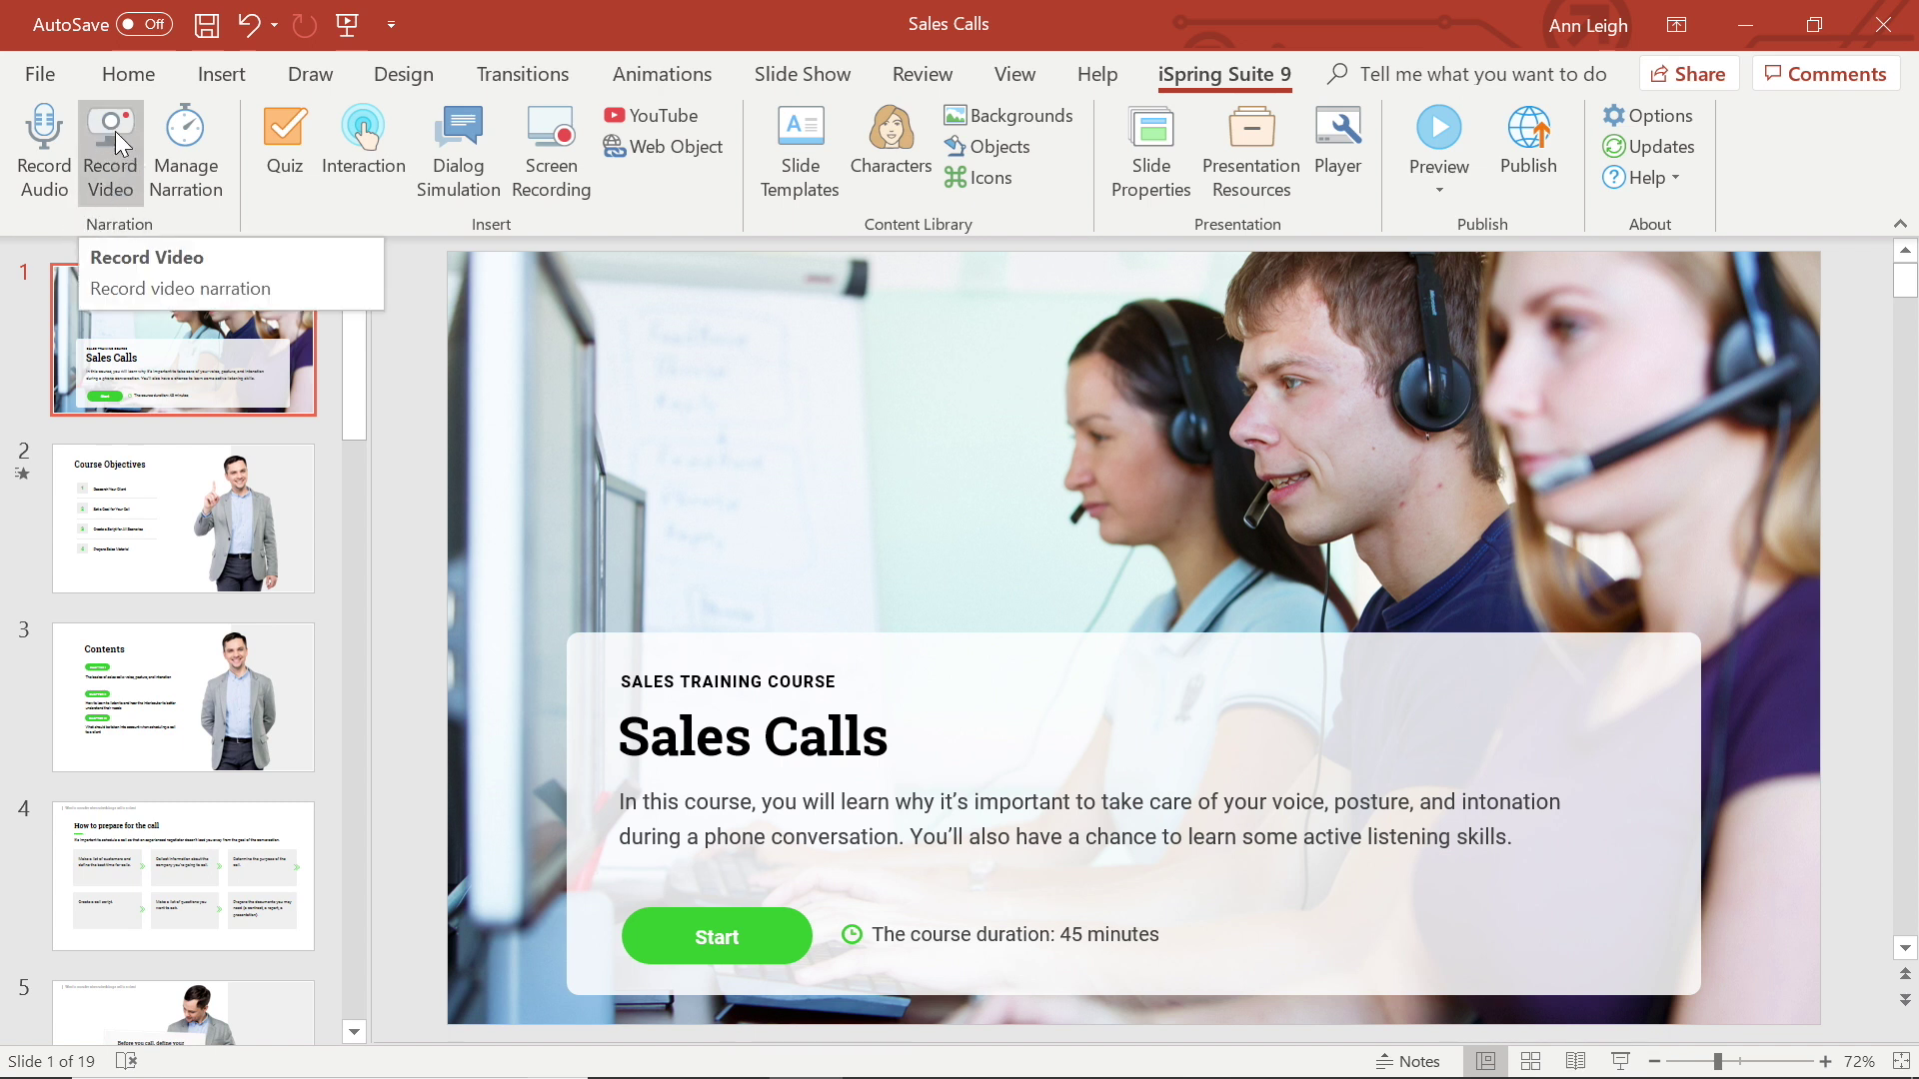
{"action": "left_click", "coordinate": [201, 172]}
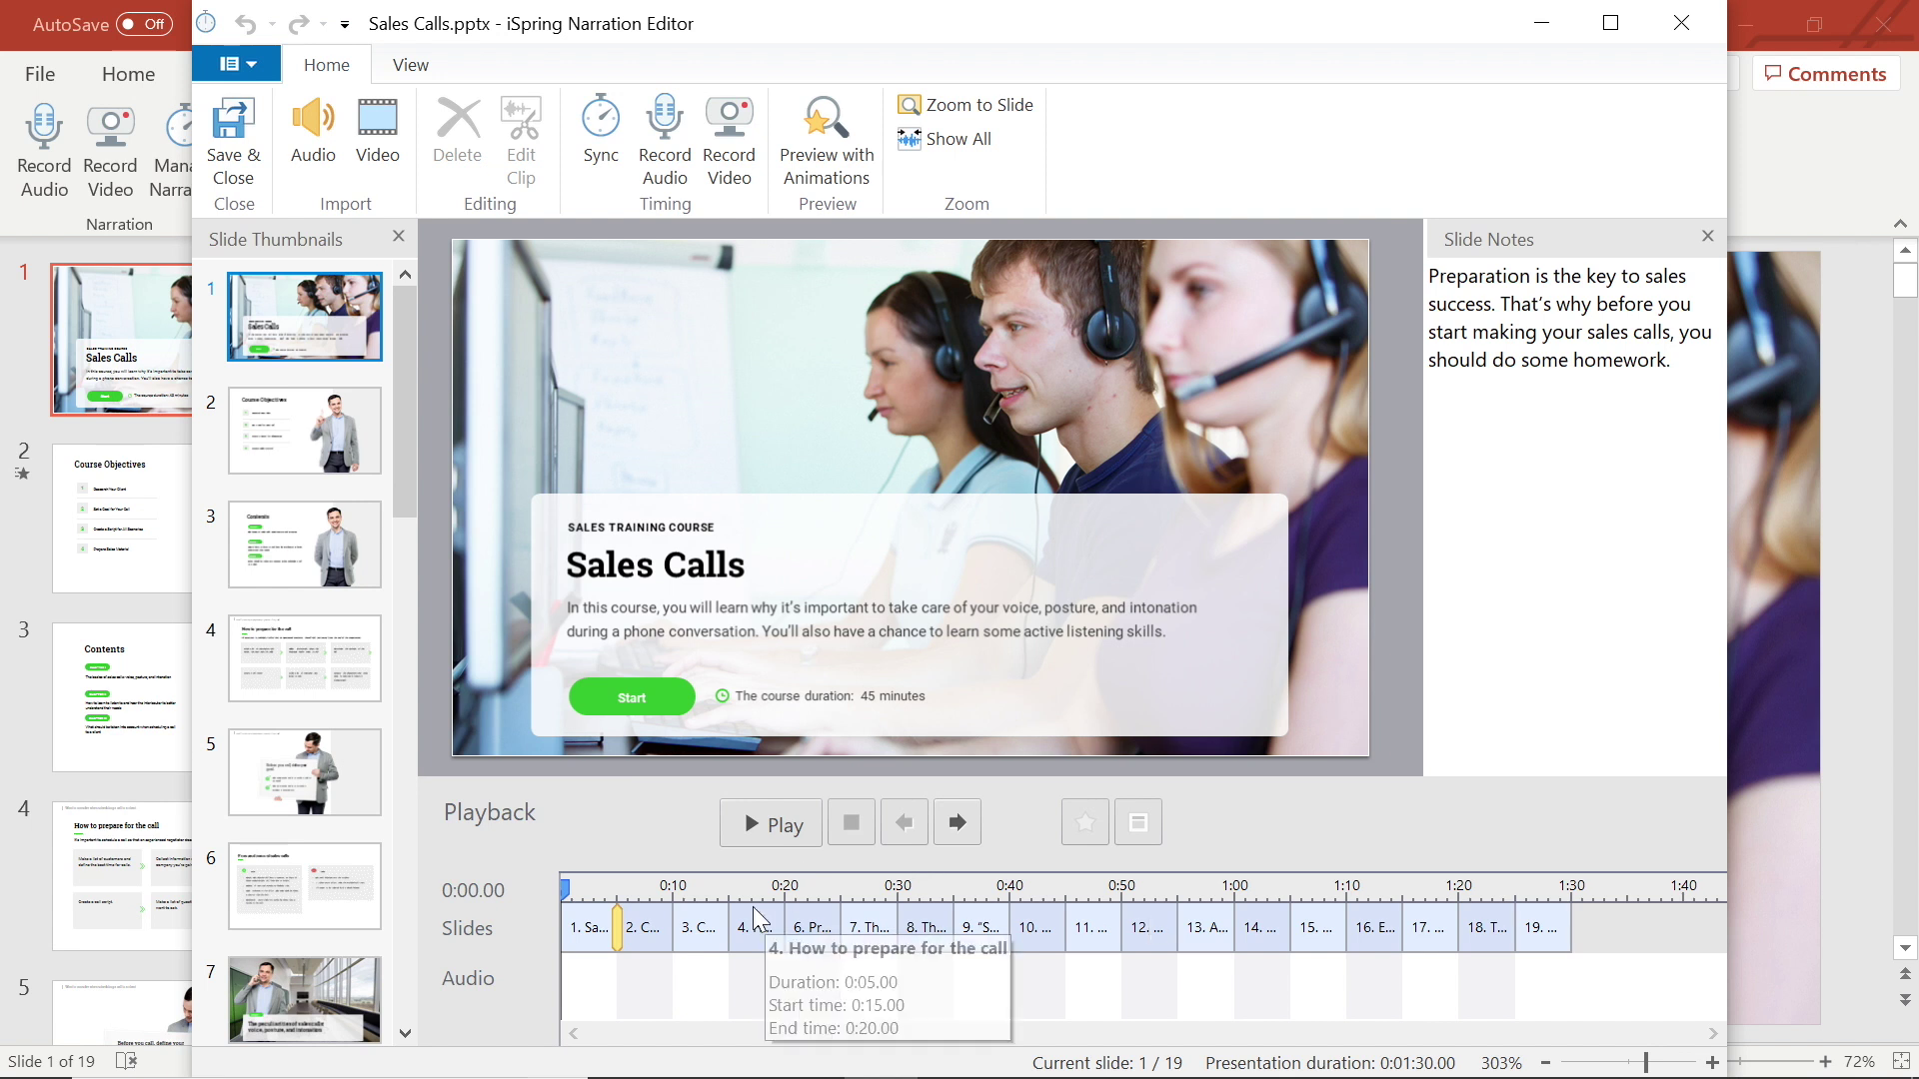
Enter video recording mode with webcam preview and review slide 1's notes ending in 'homework...'.
{"action": "left_click", "coordinate": [740, 150]}
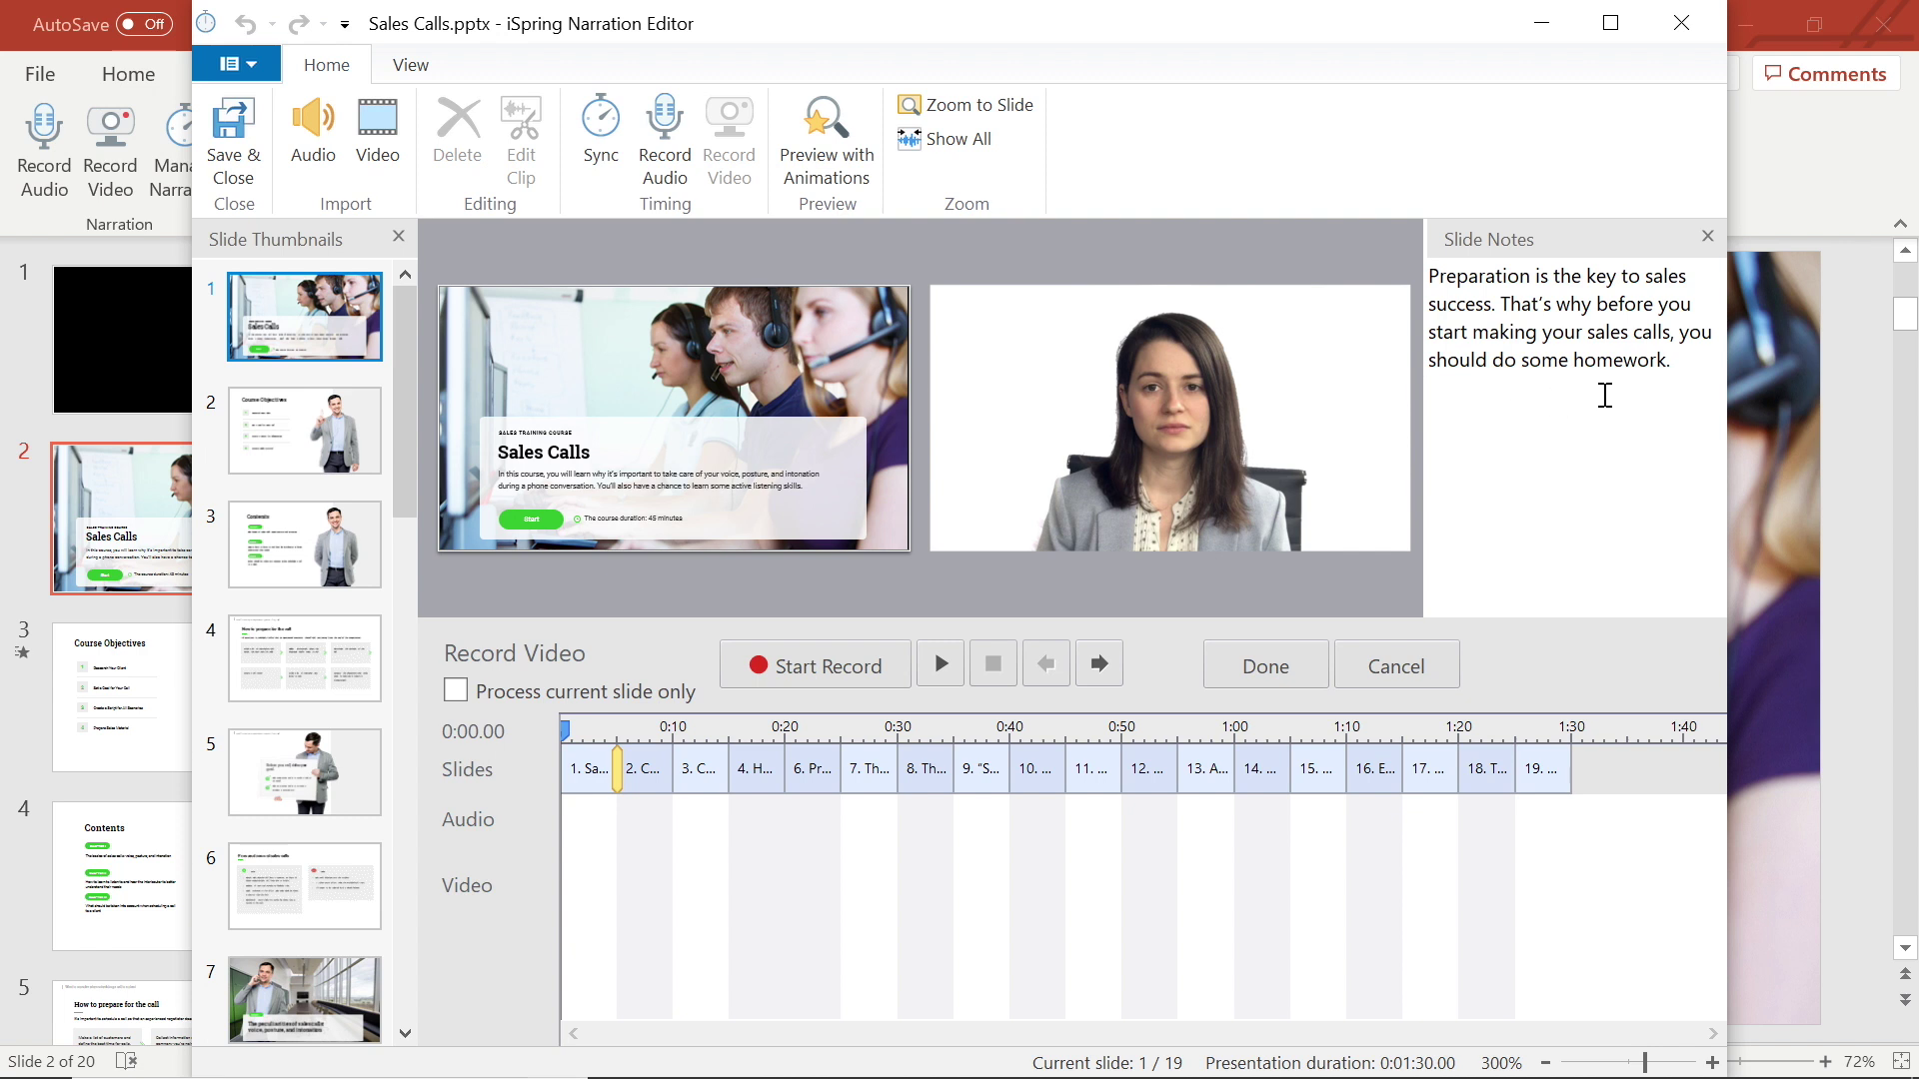
{"action": "left_click_drag", "start_coordinate": [1669, 362], "coordinate": [1424, 275]}
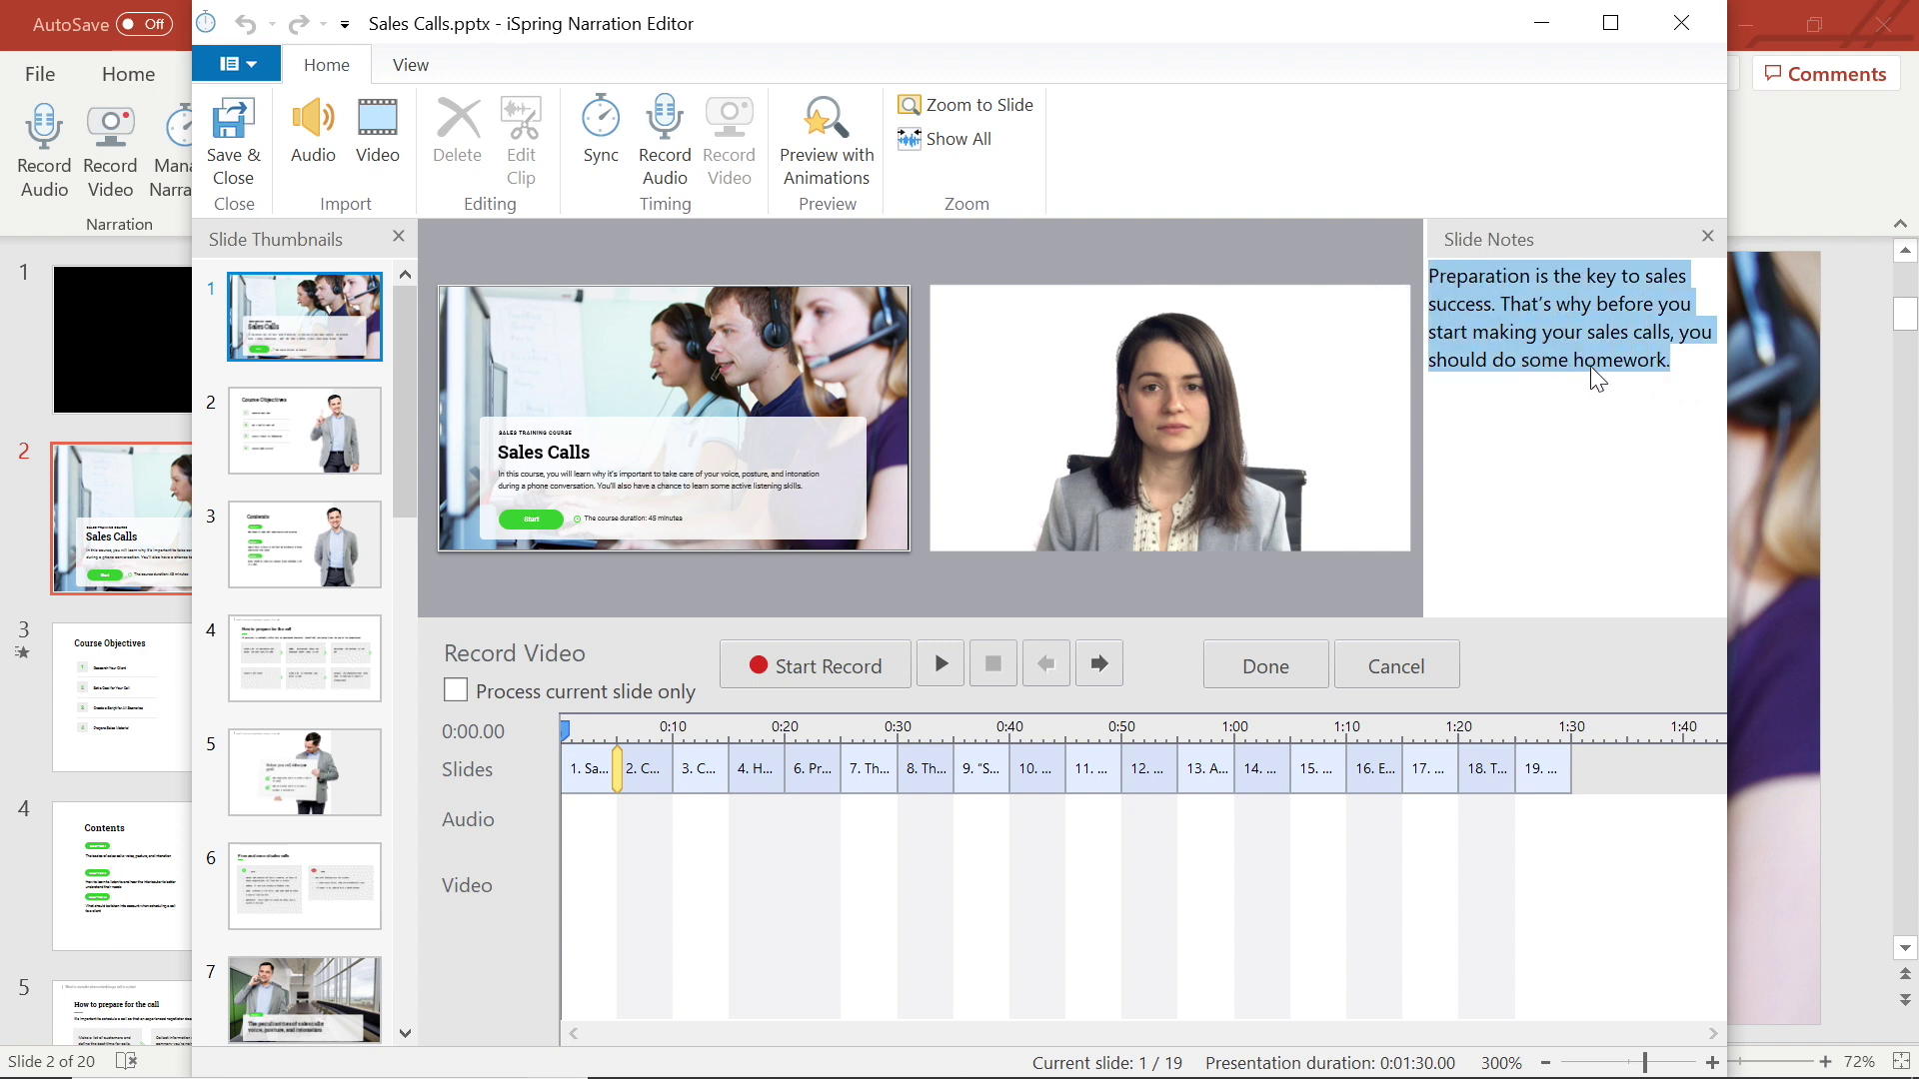
{"action": "left_click", "coordinate": [1672, 363]}
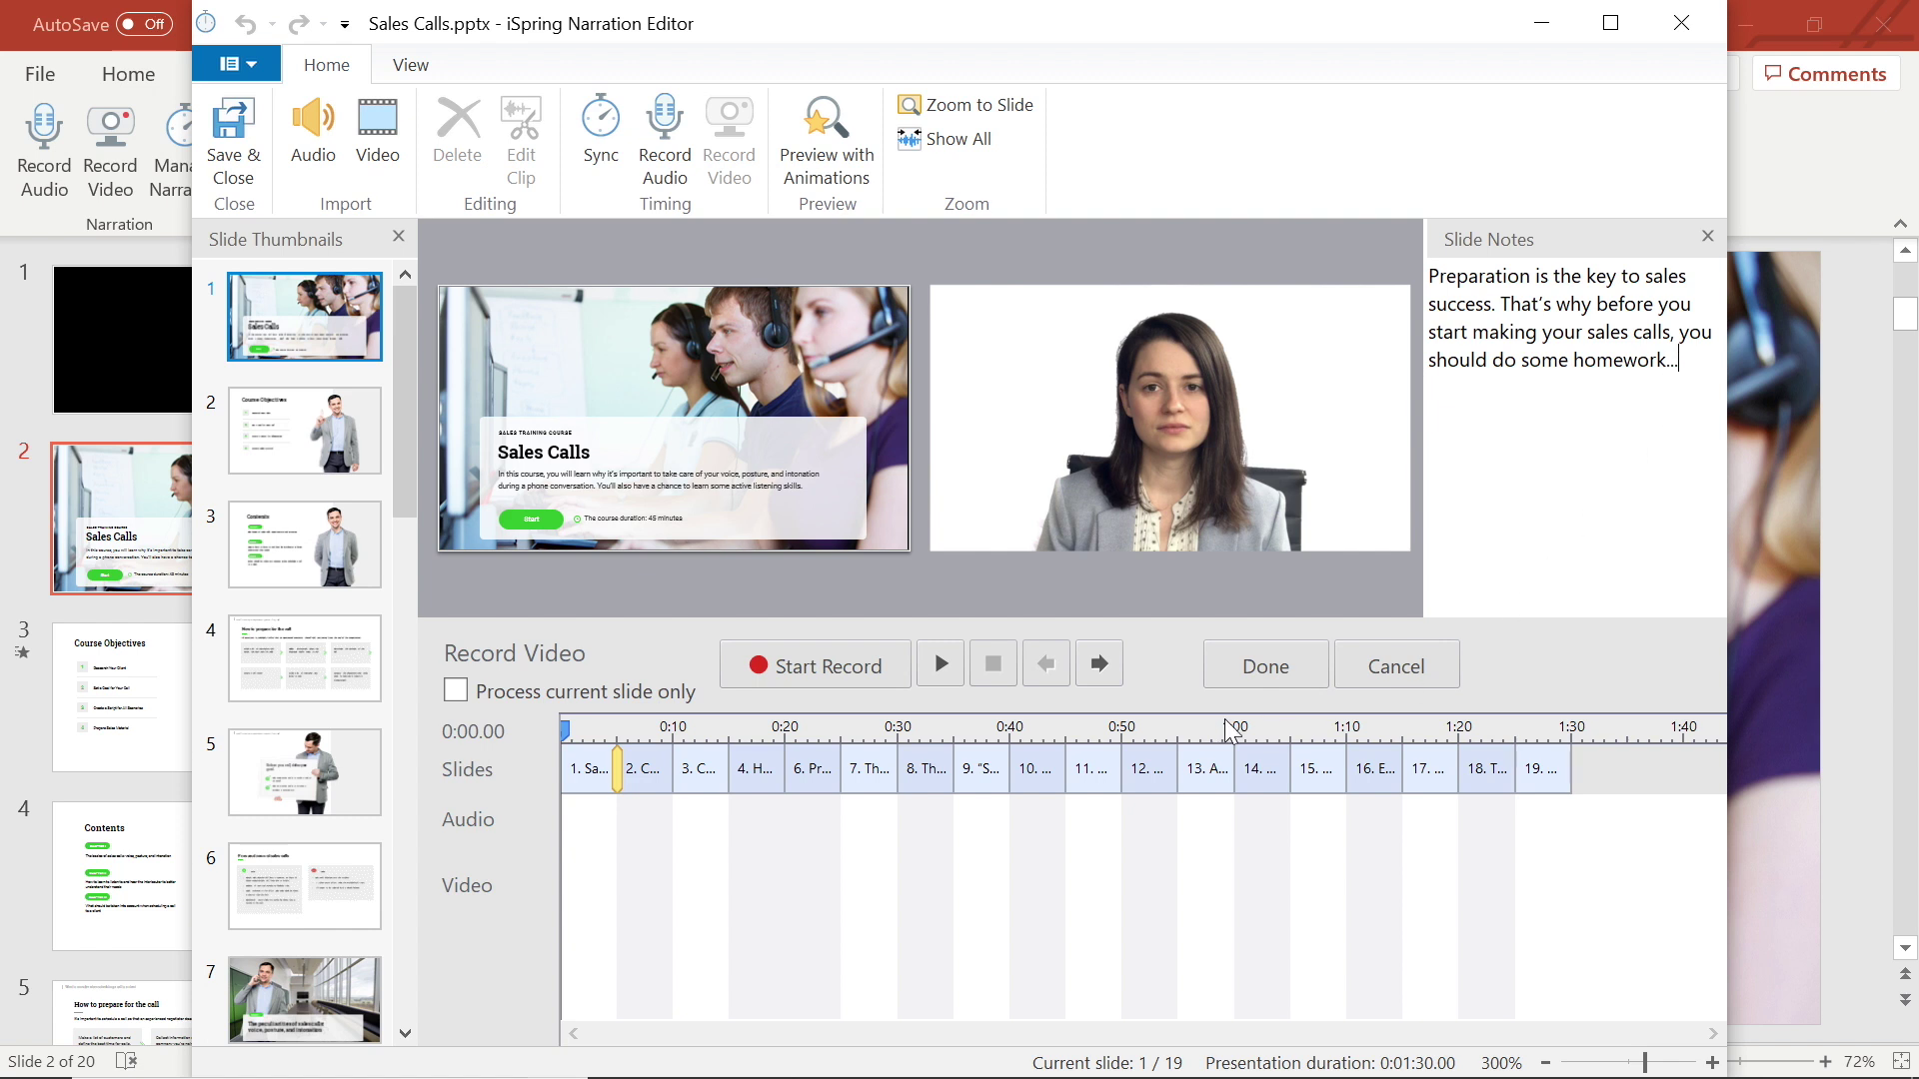
Record a 13-second 'Video 1' presenter clip across slides 1–2, pausing and resuming once.
{"action": "left_click", "coordinate": [850, 667]}
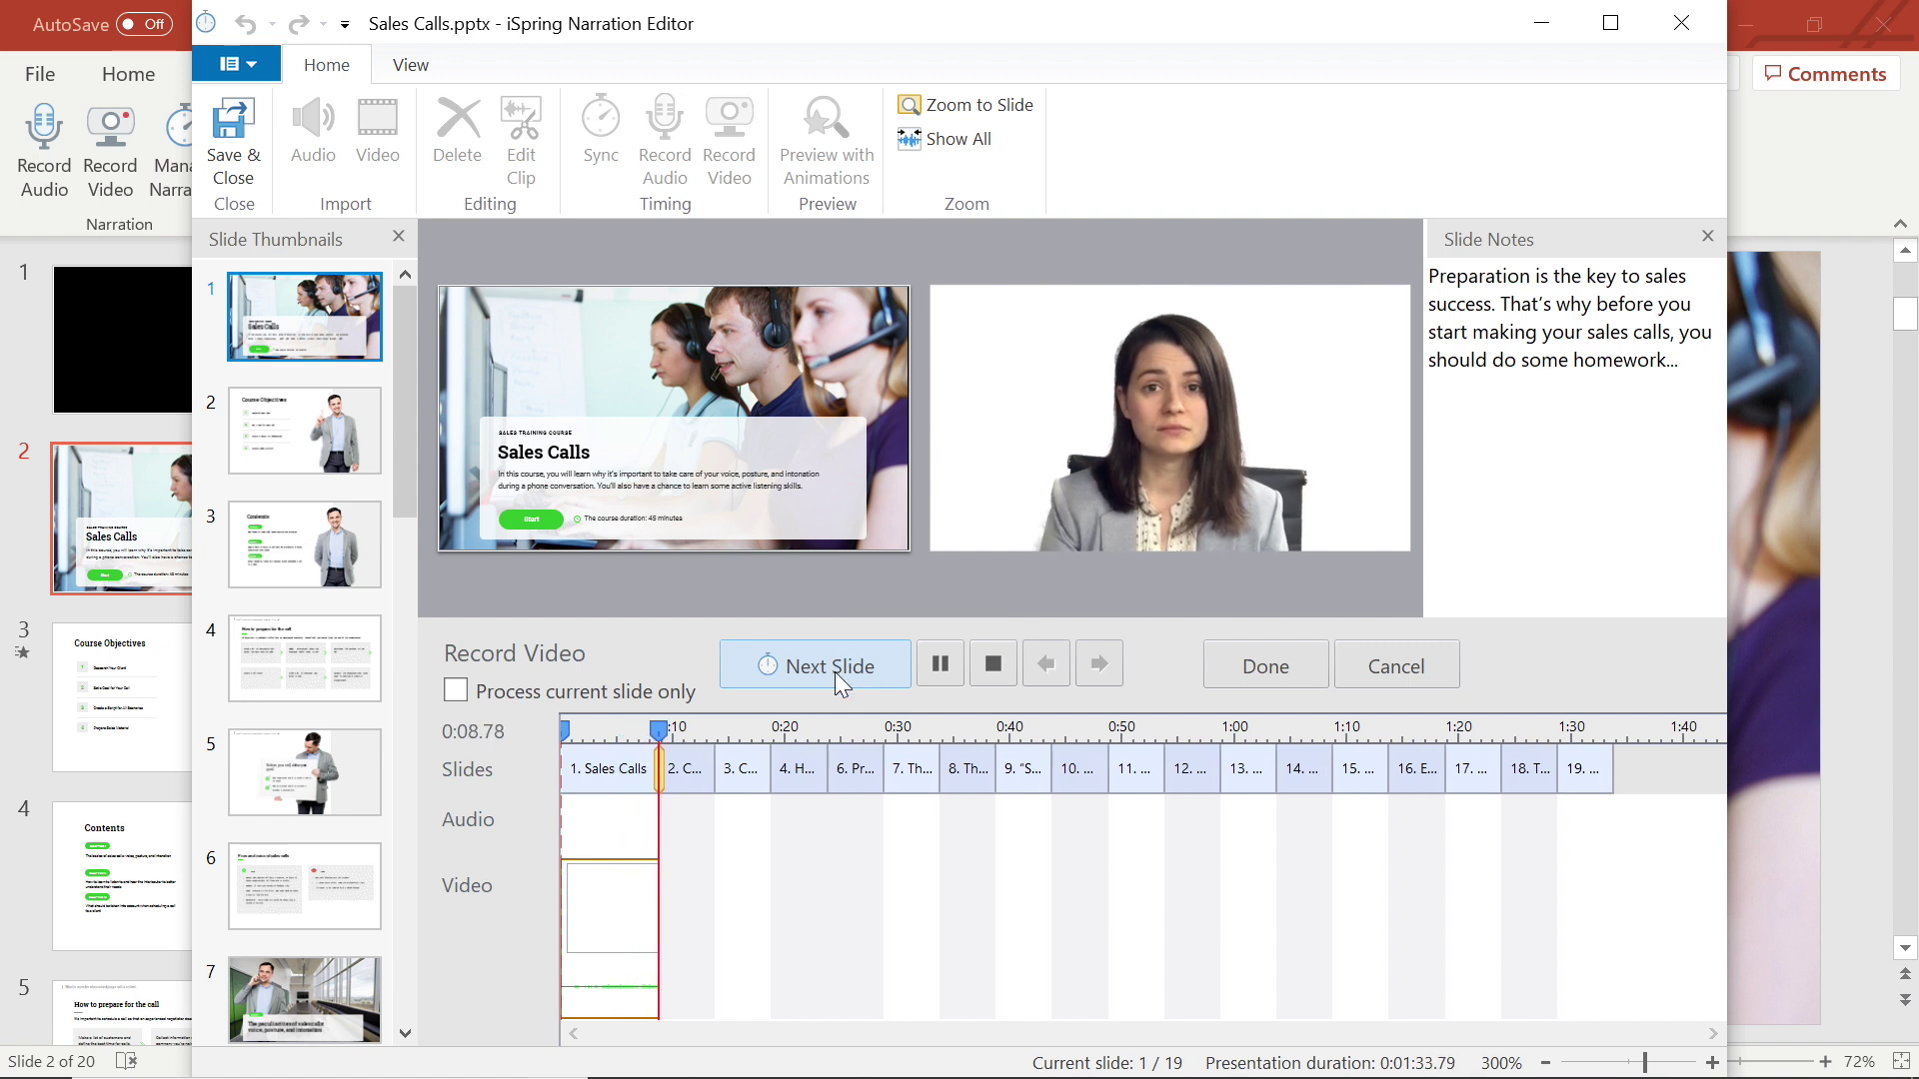
{"action": "left_click", "coordinate": [849, 670]}
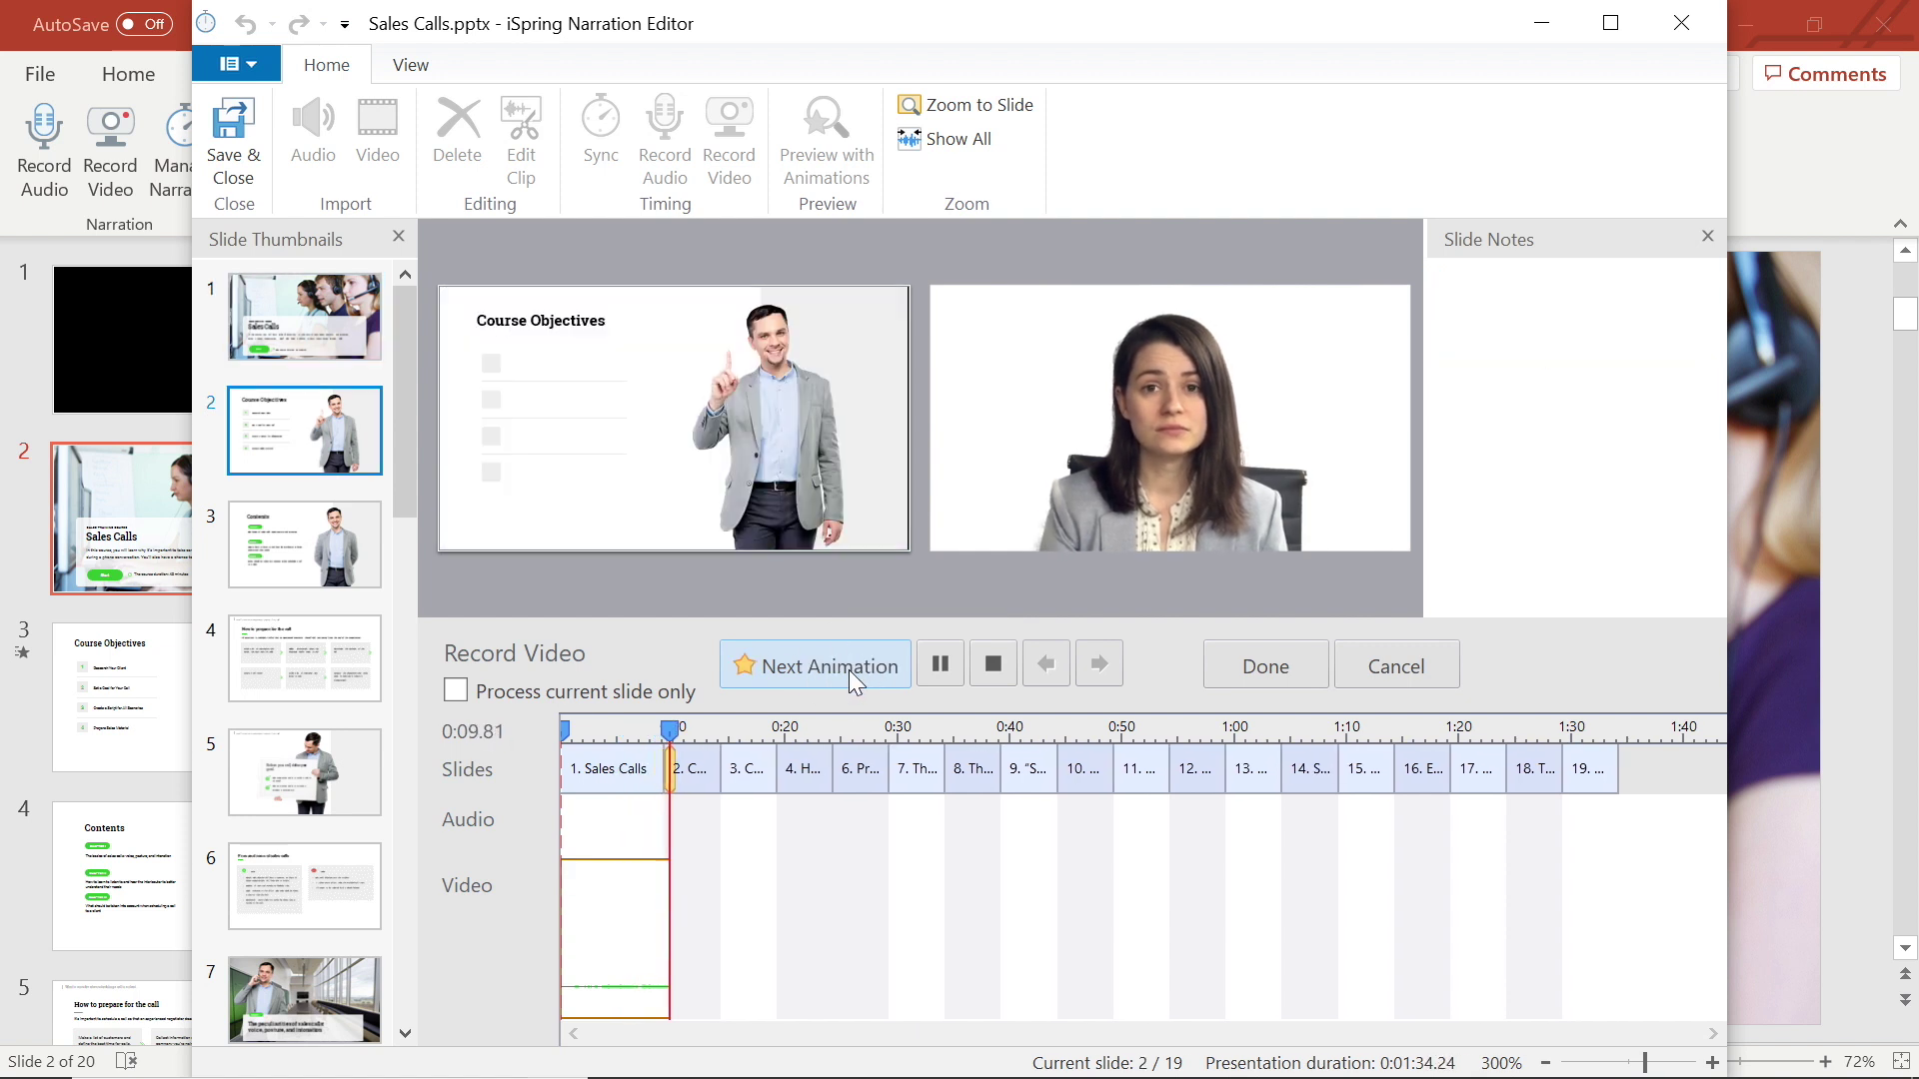
{"action": "left_click", "coordinate": [944, 669]}
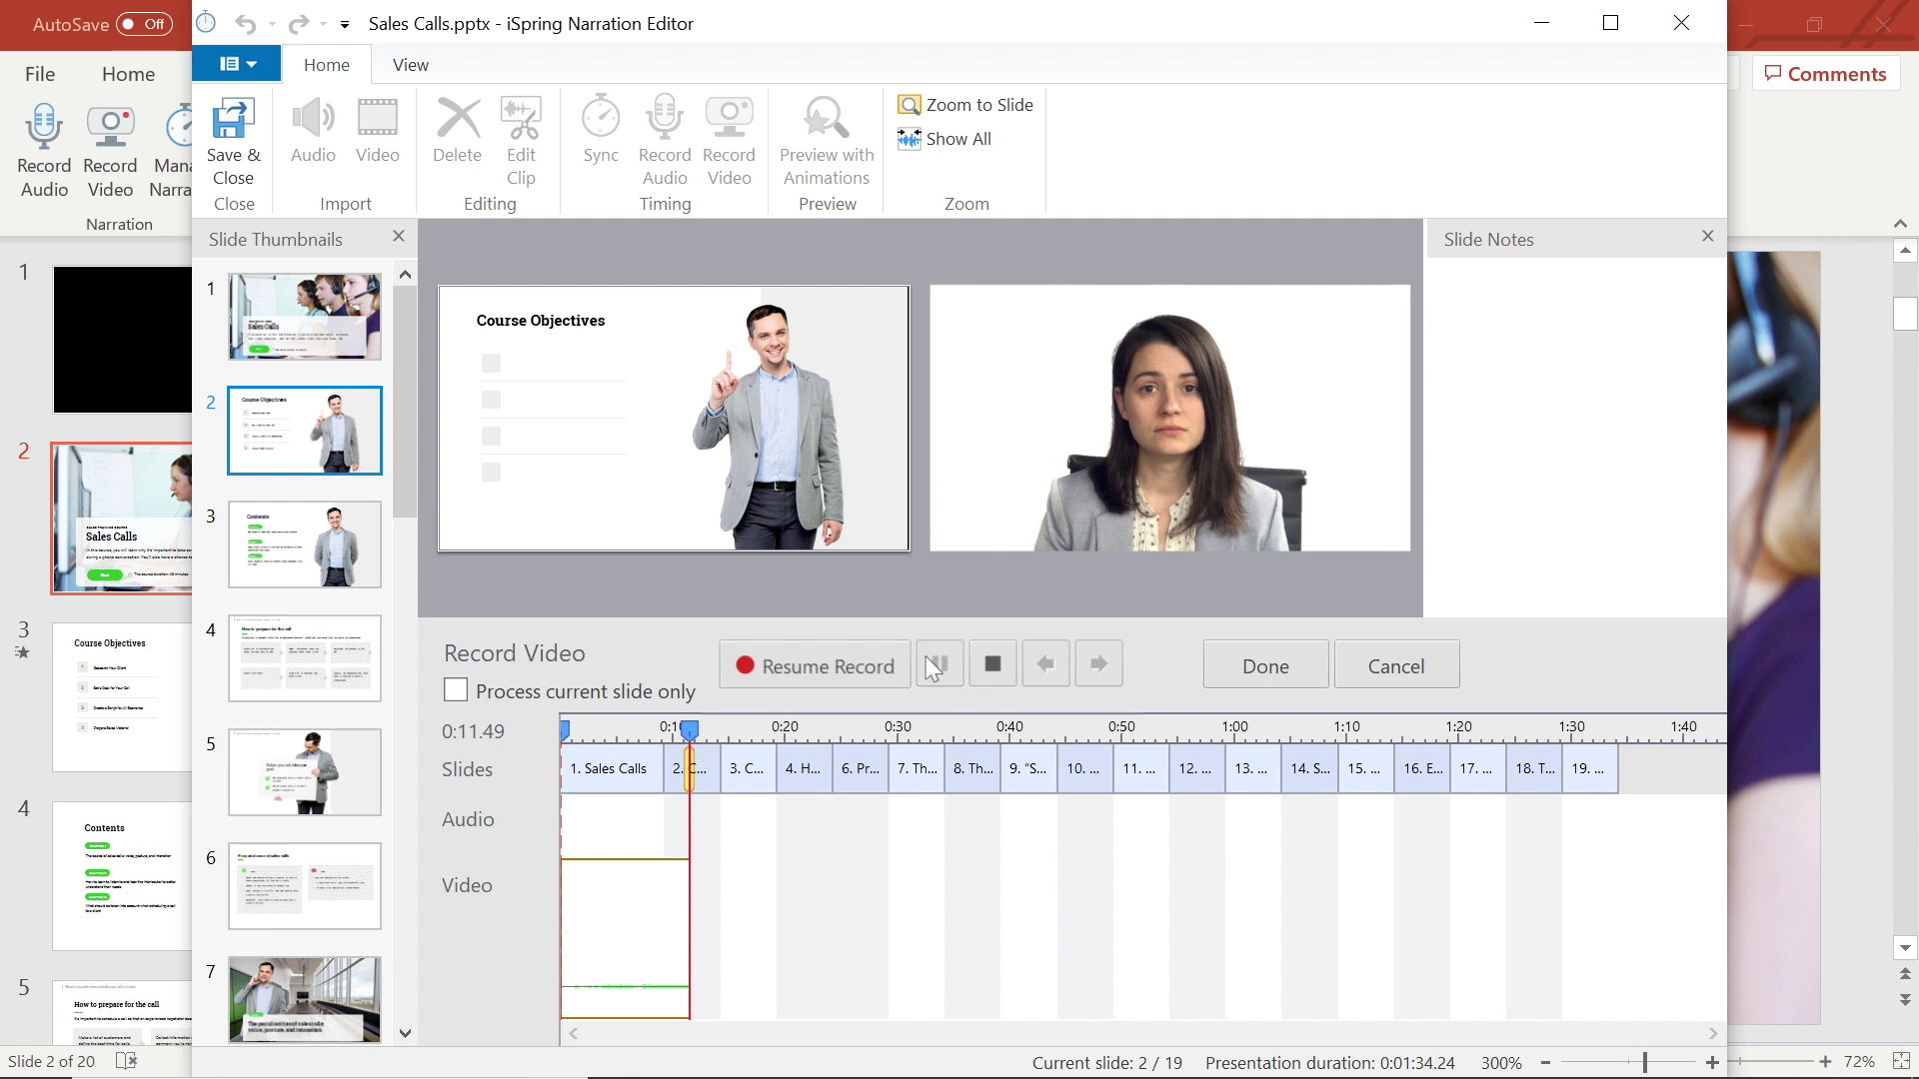
{"action": "left_click", "coordinate": [828, 686]}
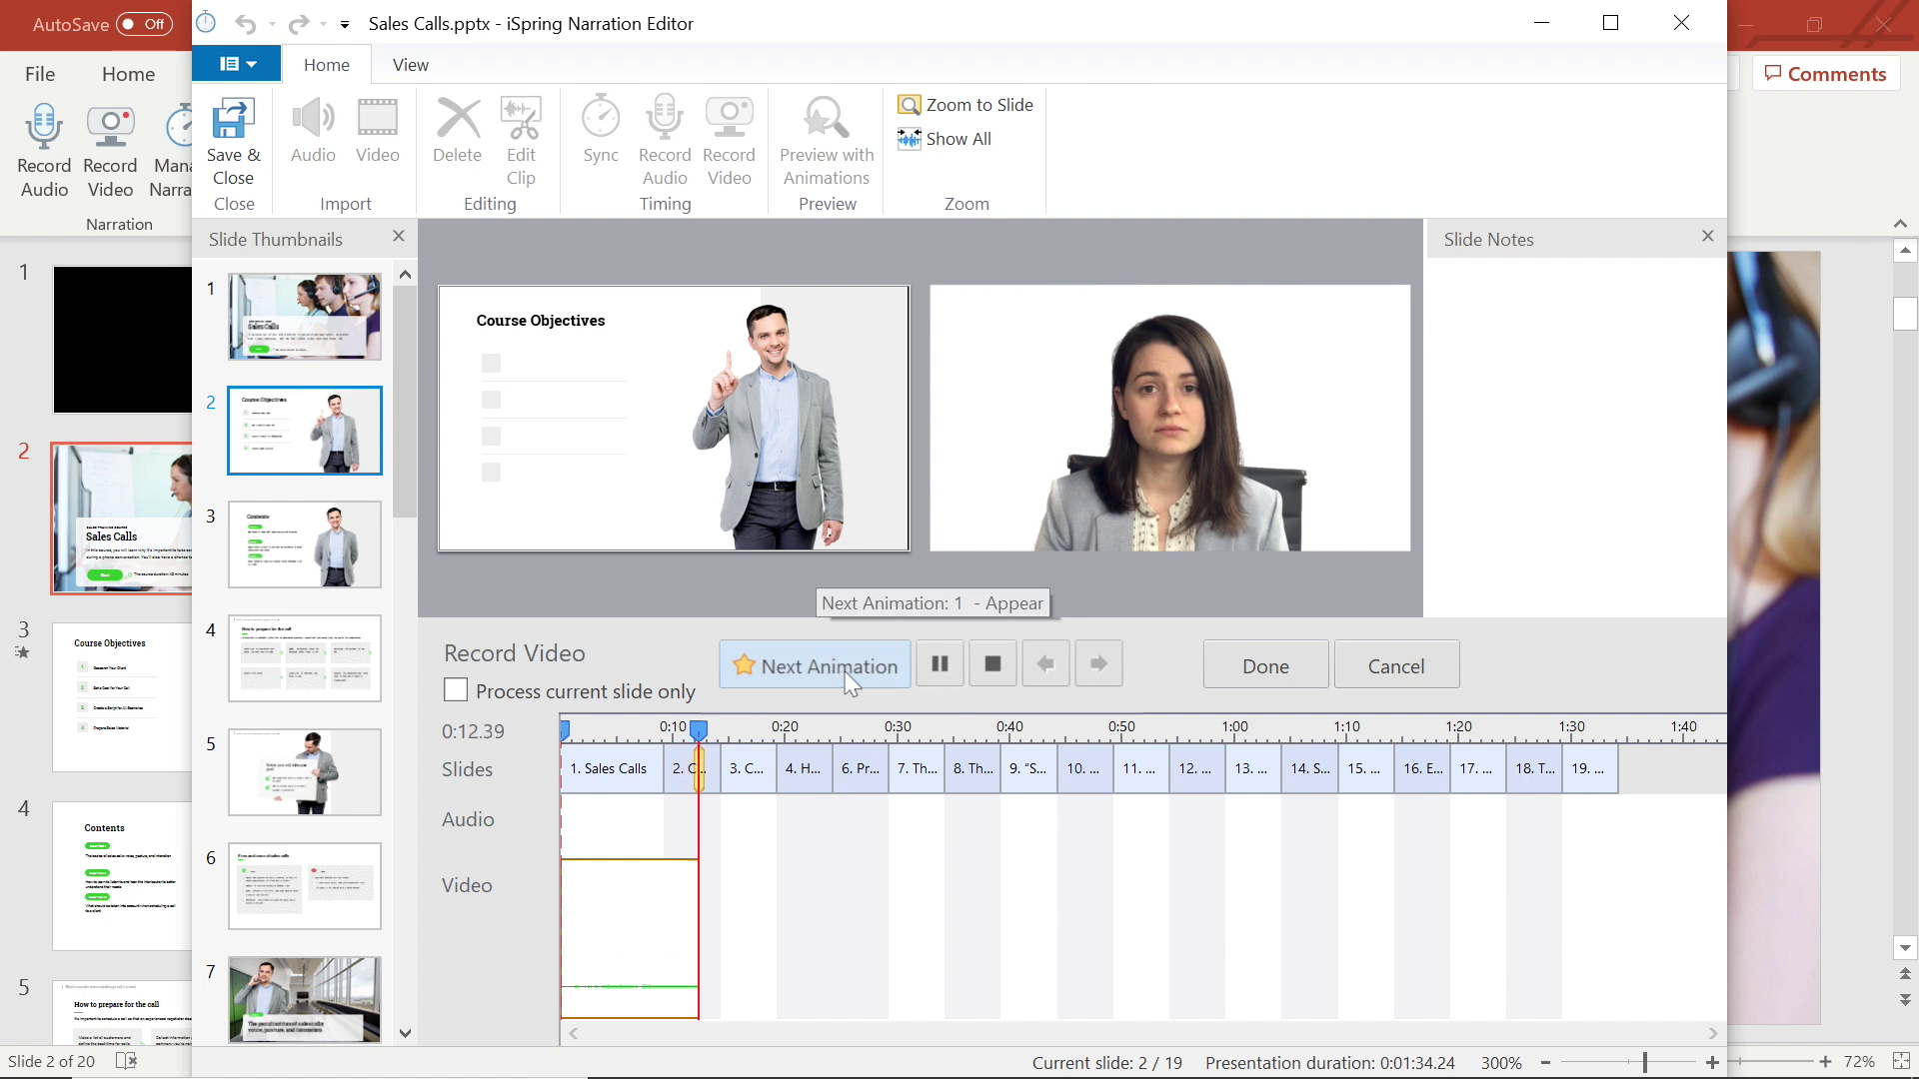
{"action": "left_click", "coordinate": [940, 666]}
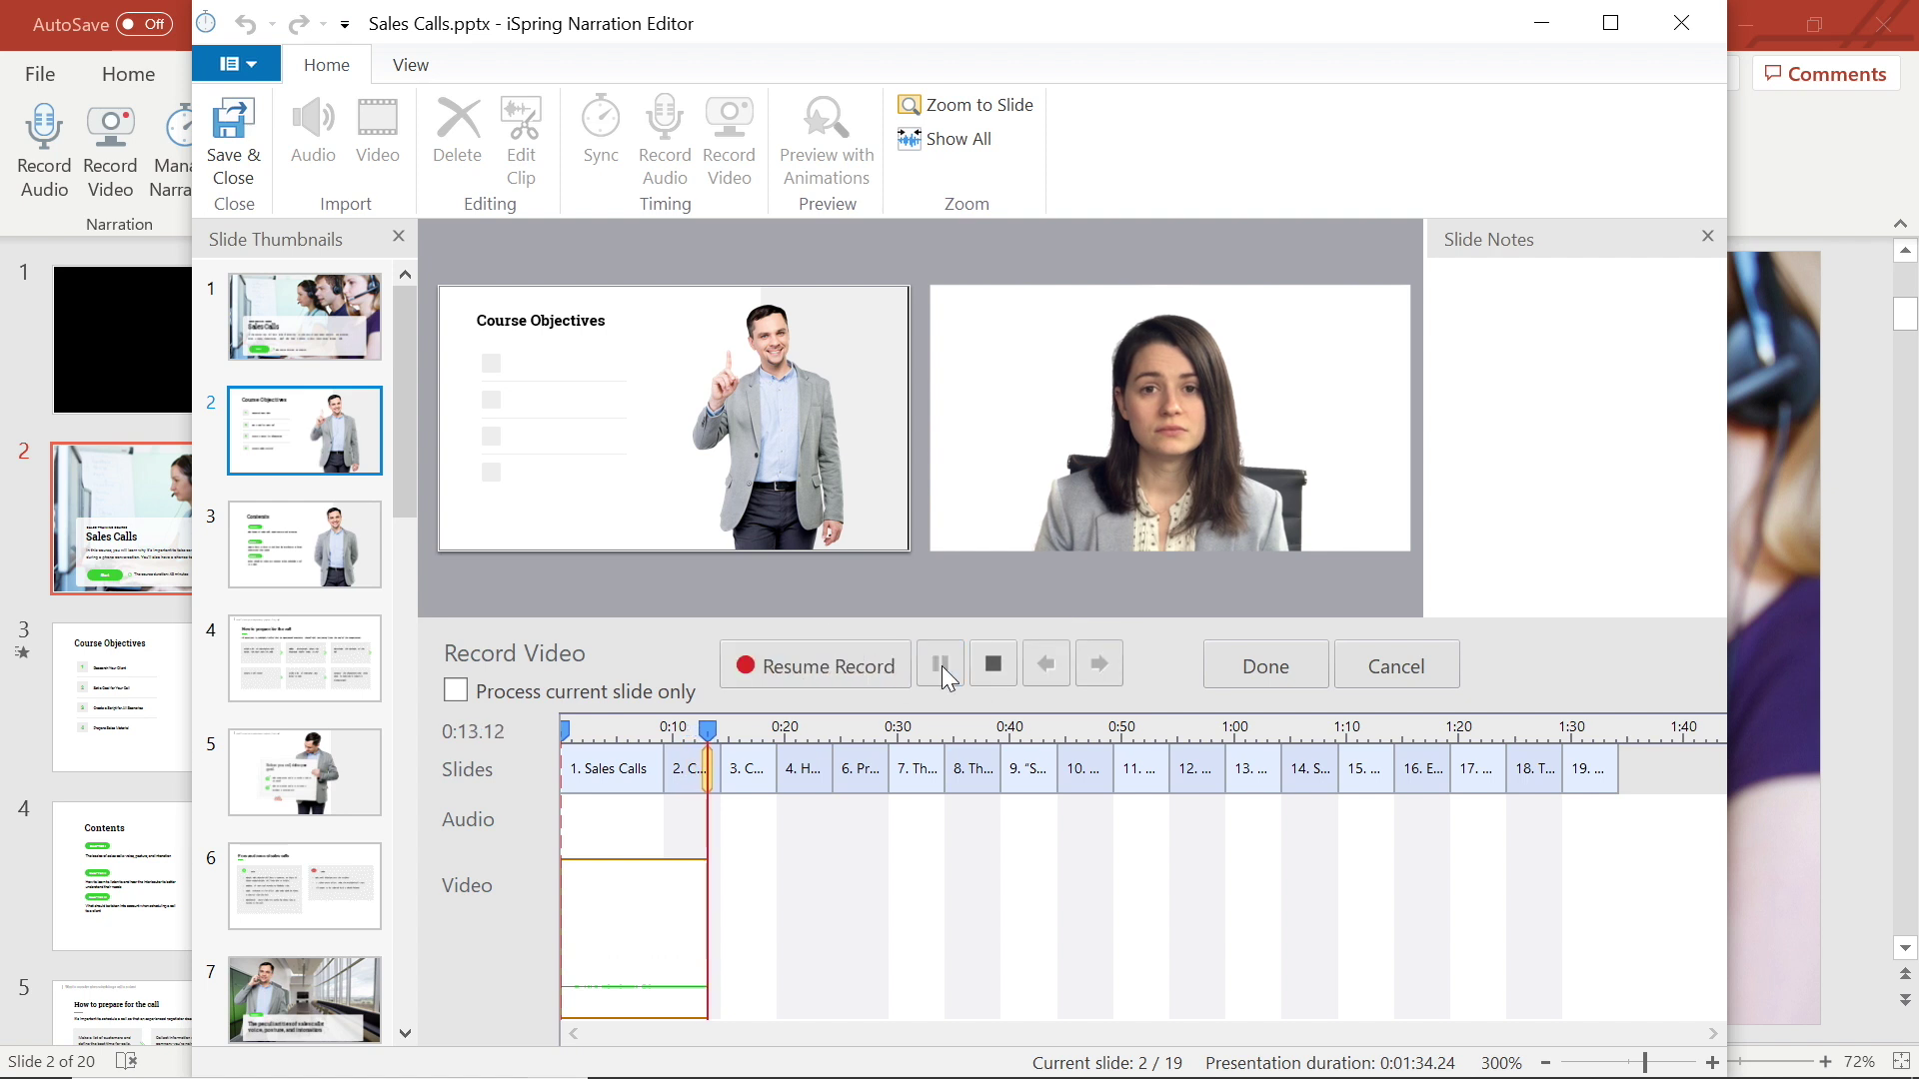
{"action": "left_click", "coordinate": [1267, 677]}
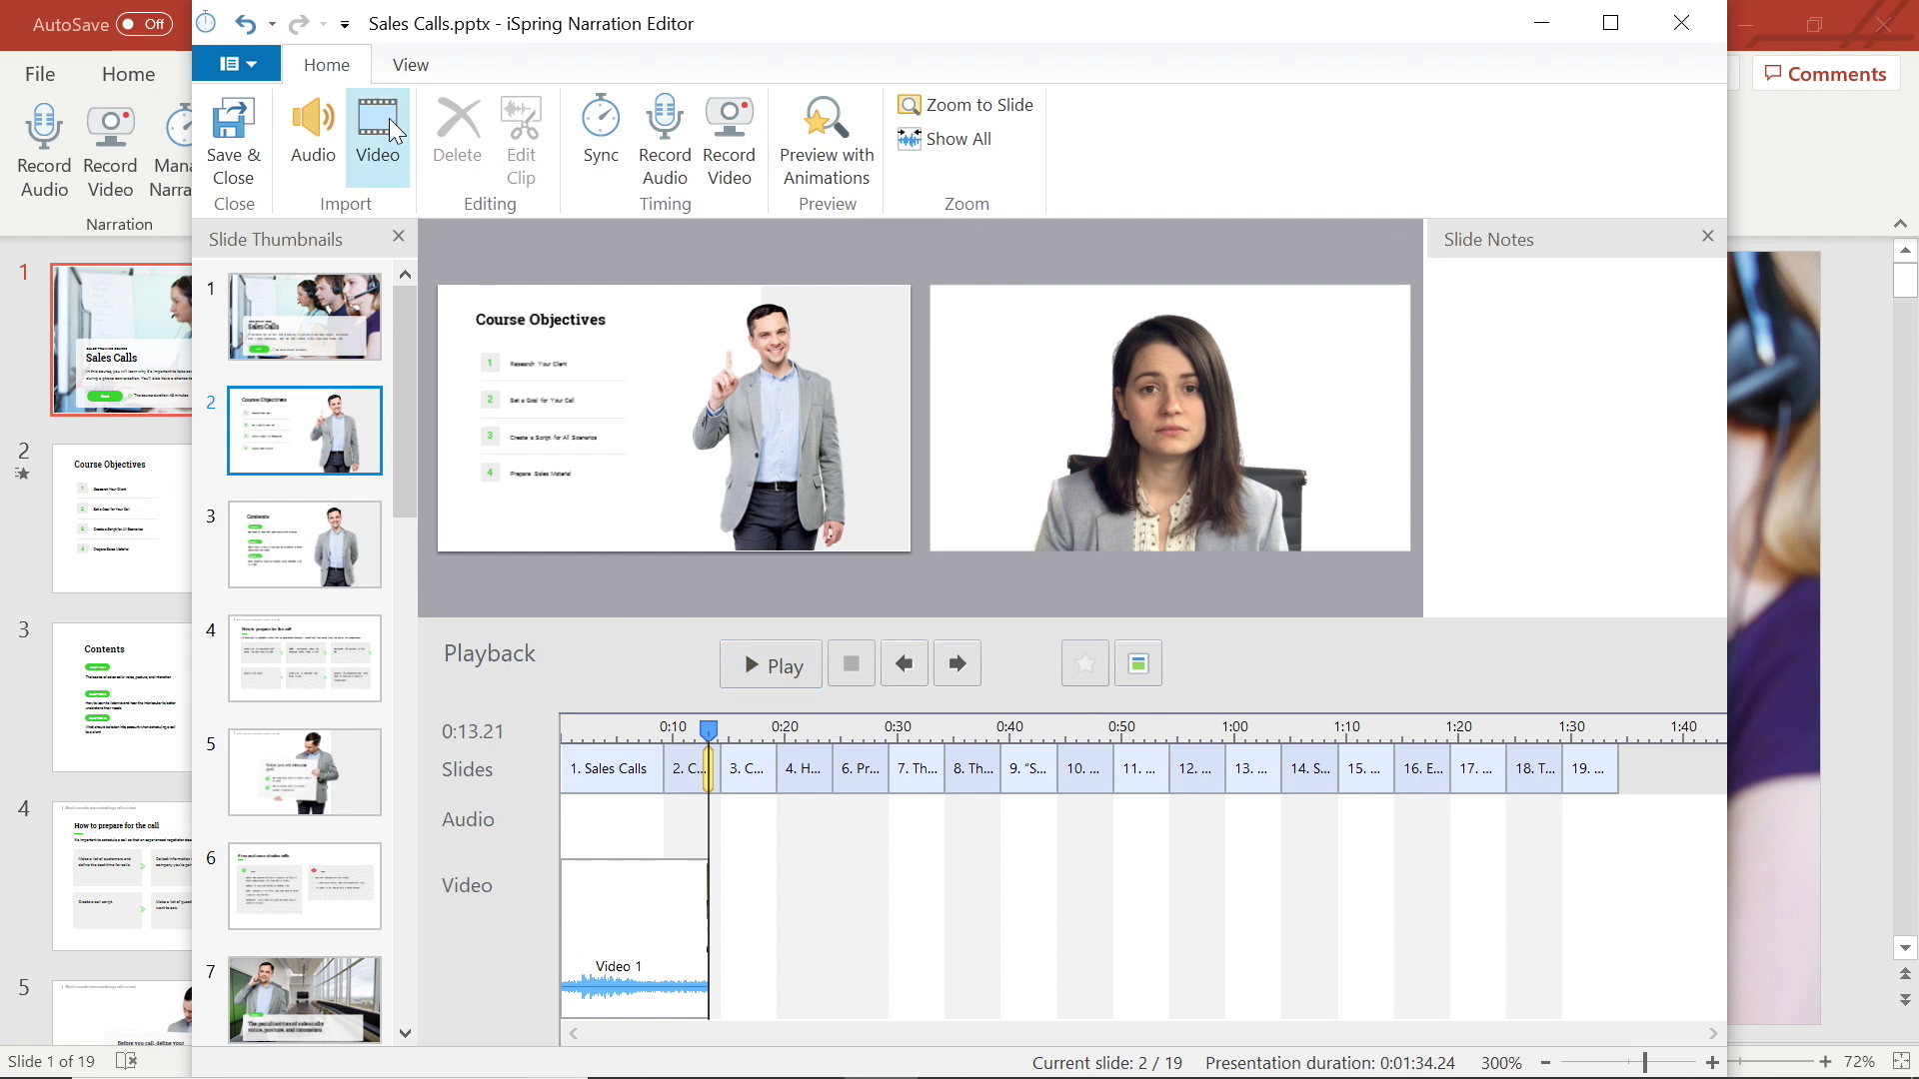
Import the five video files Slide 1 through Slide 5 into the narration.
{"action": "left_click", "coordinate": [378, 157]}
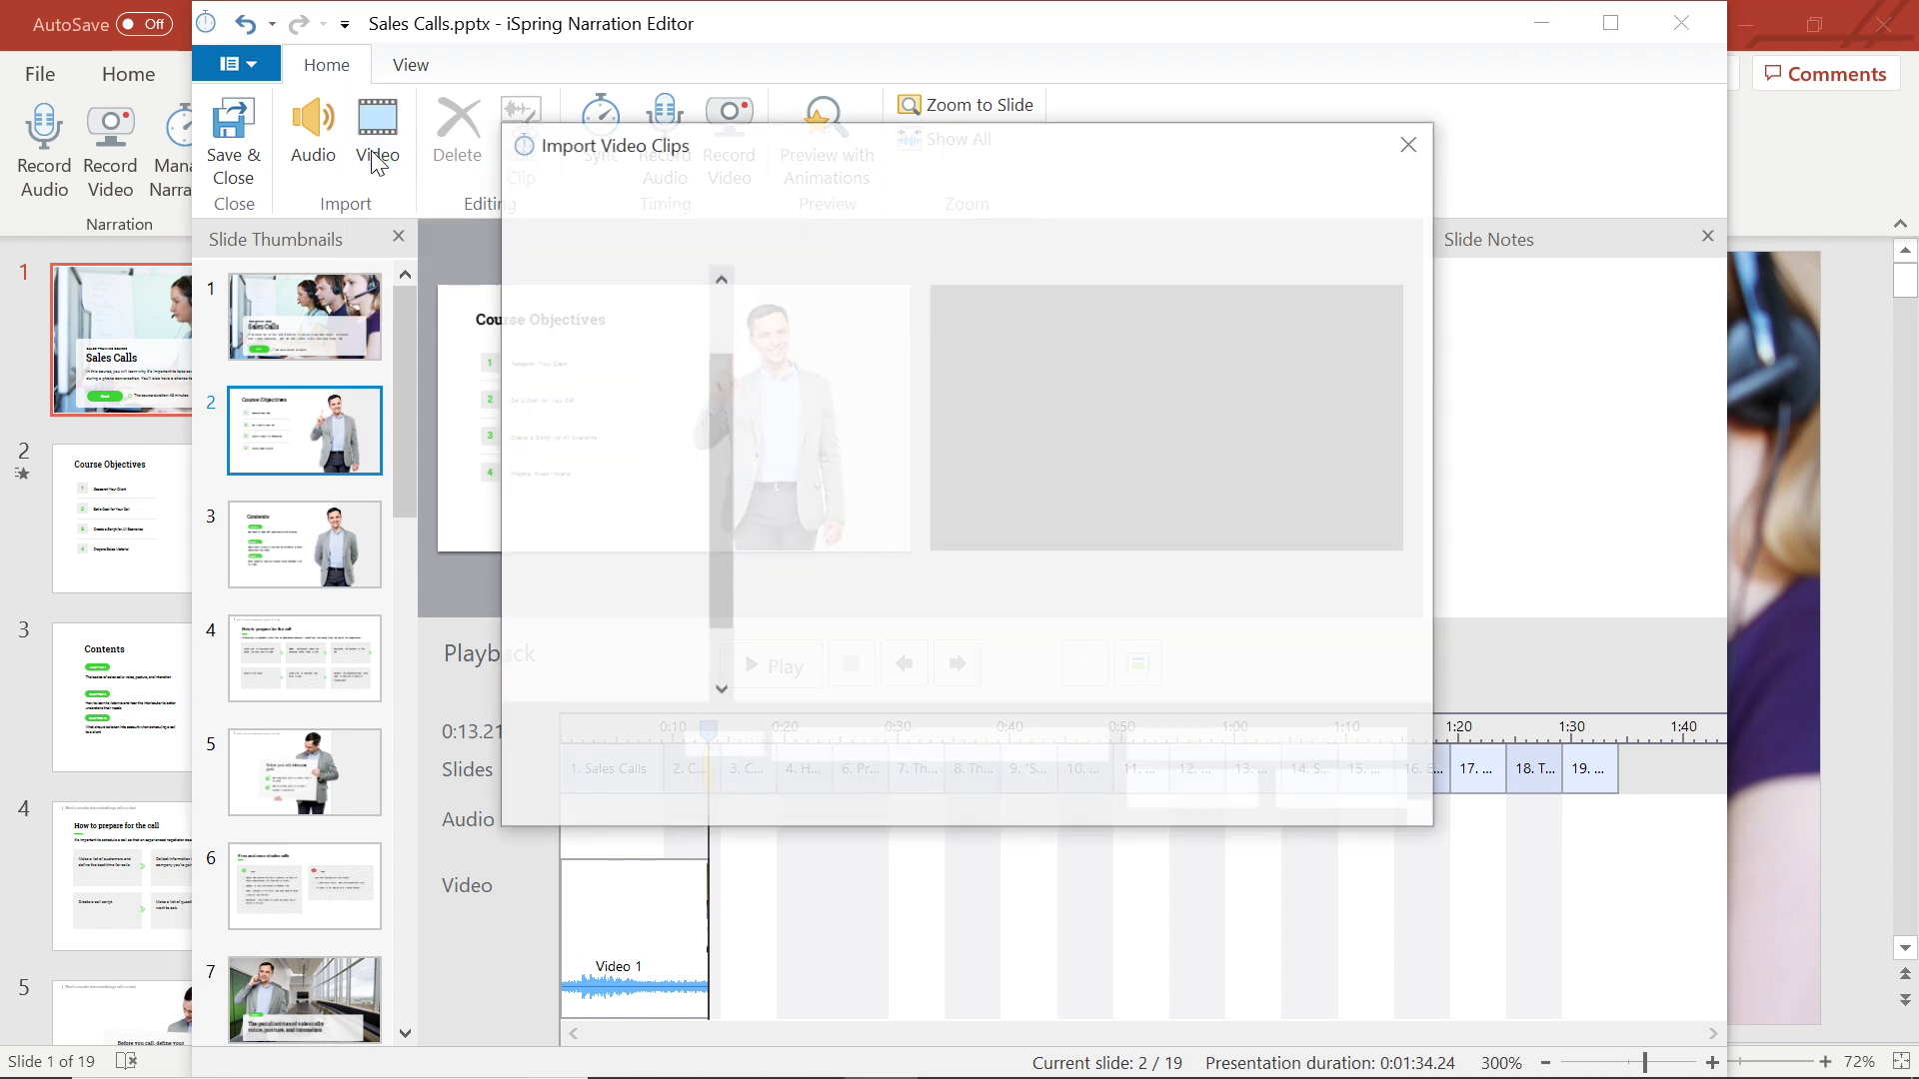
{"action": "left_click_drag", "start_coordinate": [888, 461], "coordinate": [1314, 305]}
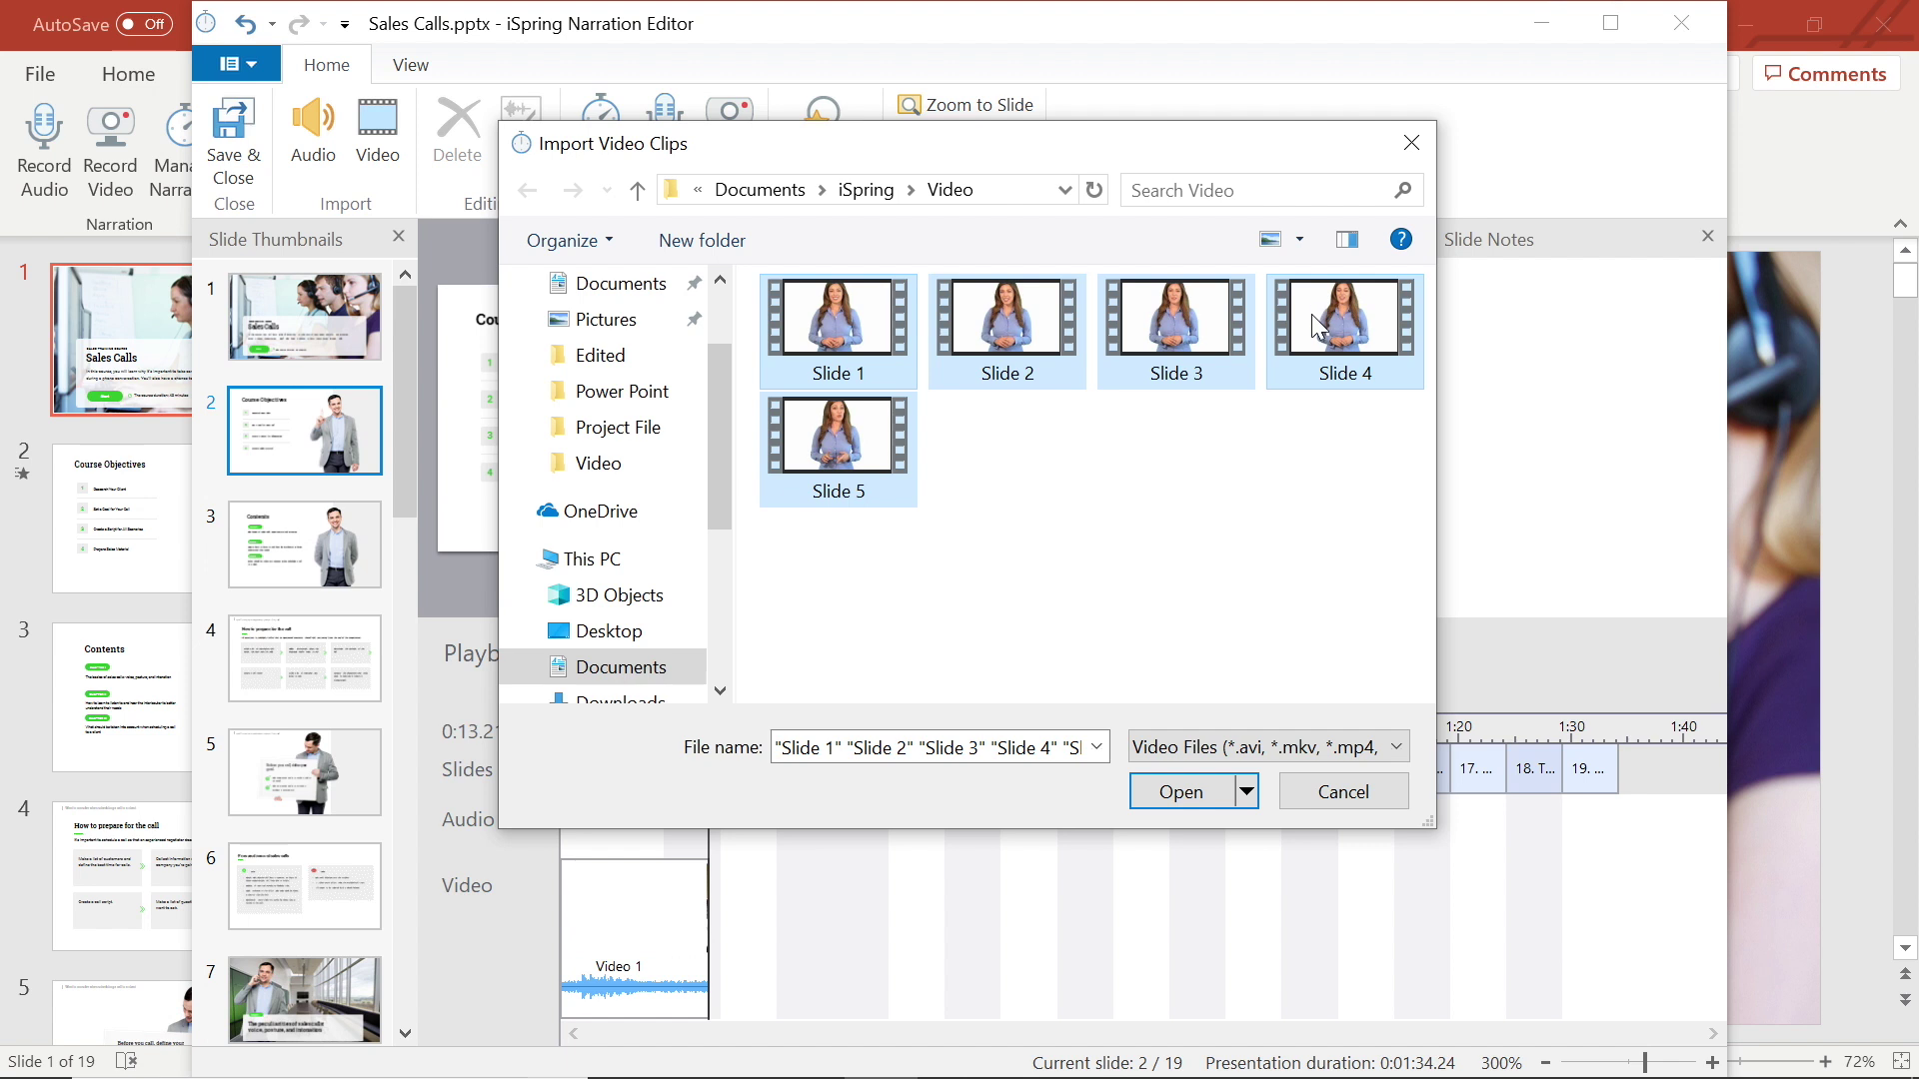
{"action": "left_click", "coordinate": [1187, 798]}
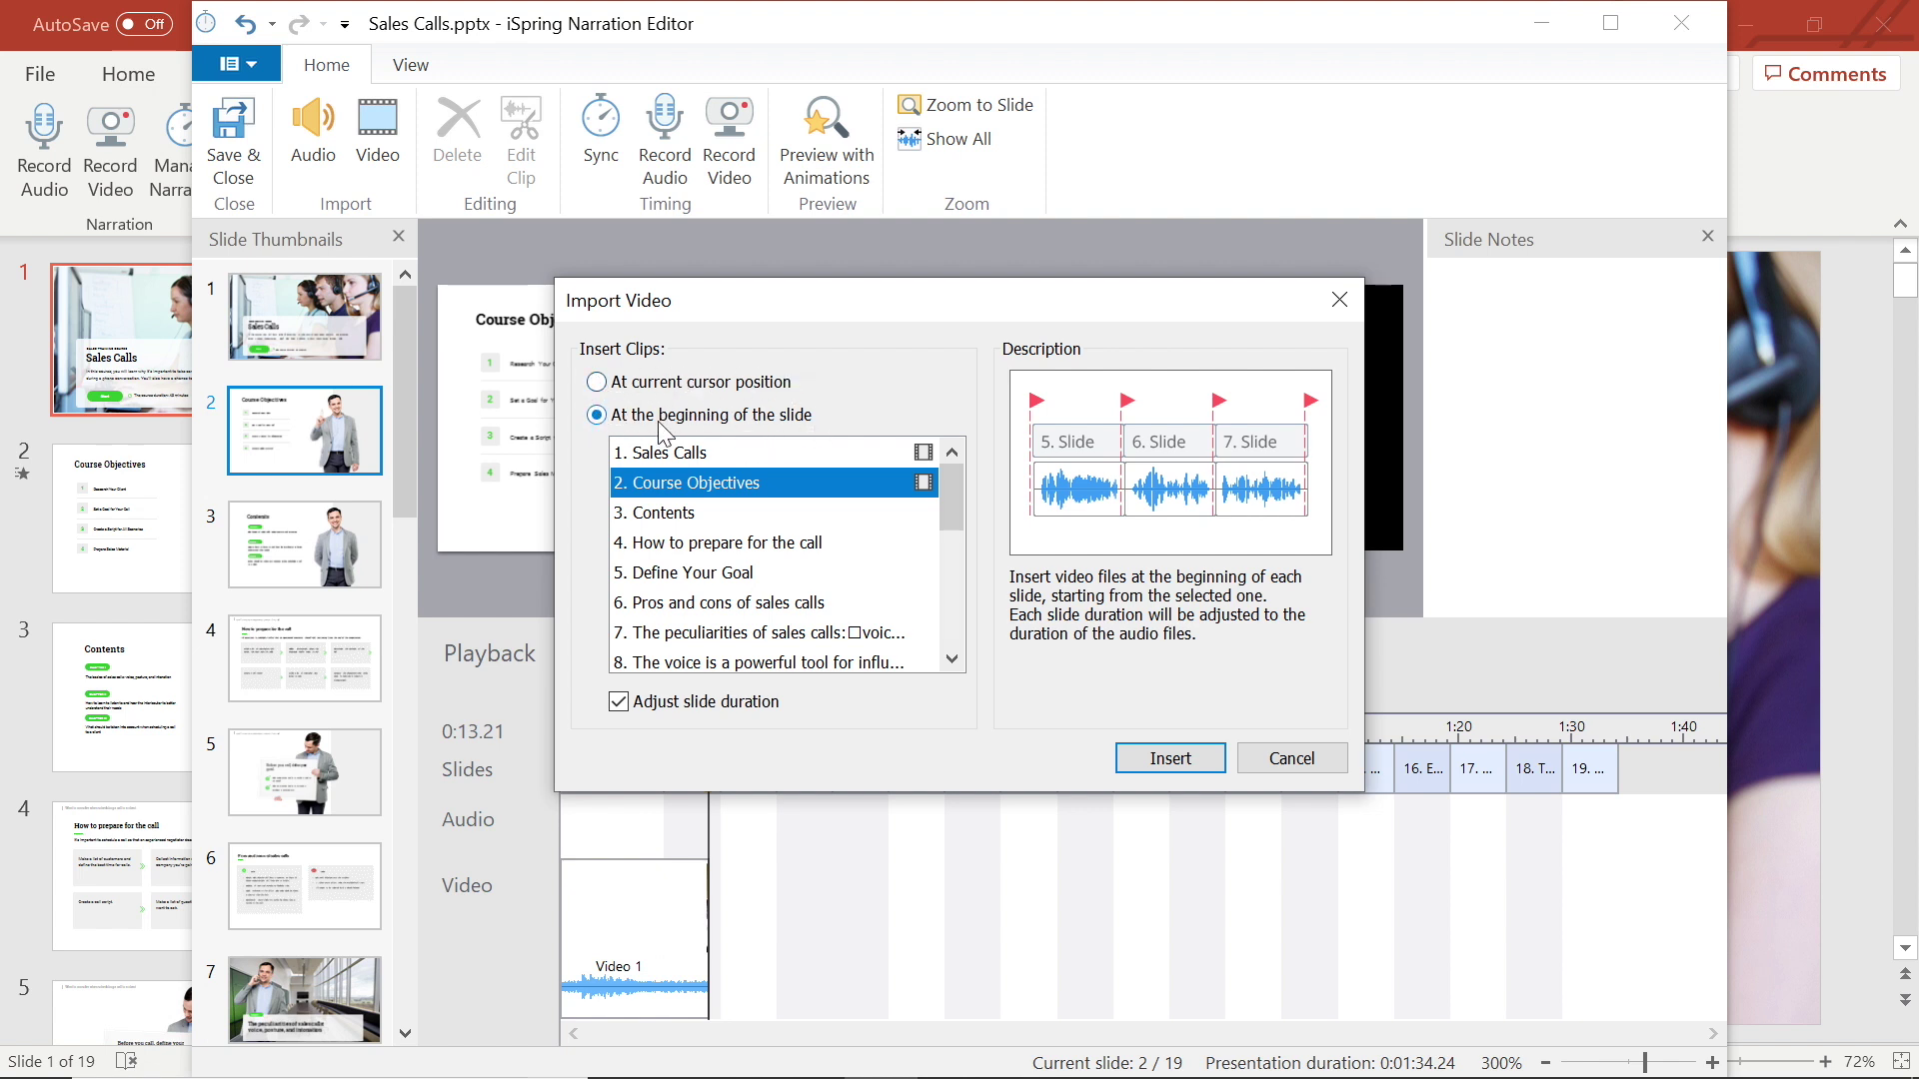
Insert the clips at each slide's start from slide 1, adjusting slide durations and replacing the recording.
{"action": "mouse_move", "coordinate": [950, 500]}
{"action": "left_mouse_down"}
{"action": "mouse_move", "coordinate": [944, 620]}
{"action": "mouse_move", "coordinate": [964, 470]}
{"action": "left_mouse_up"}
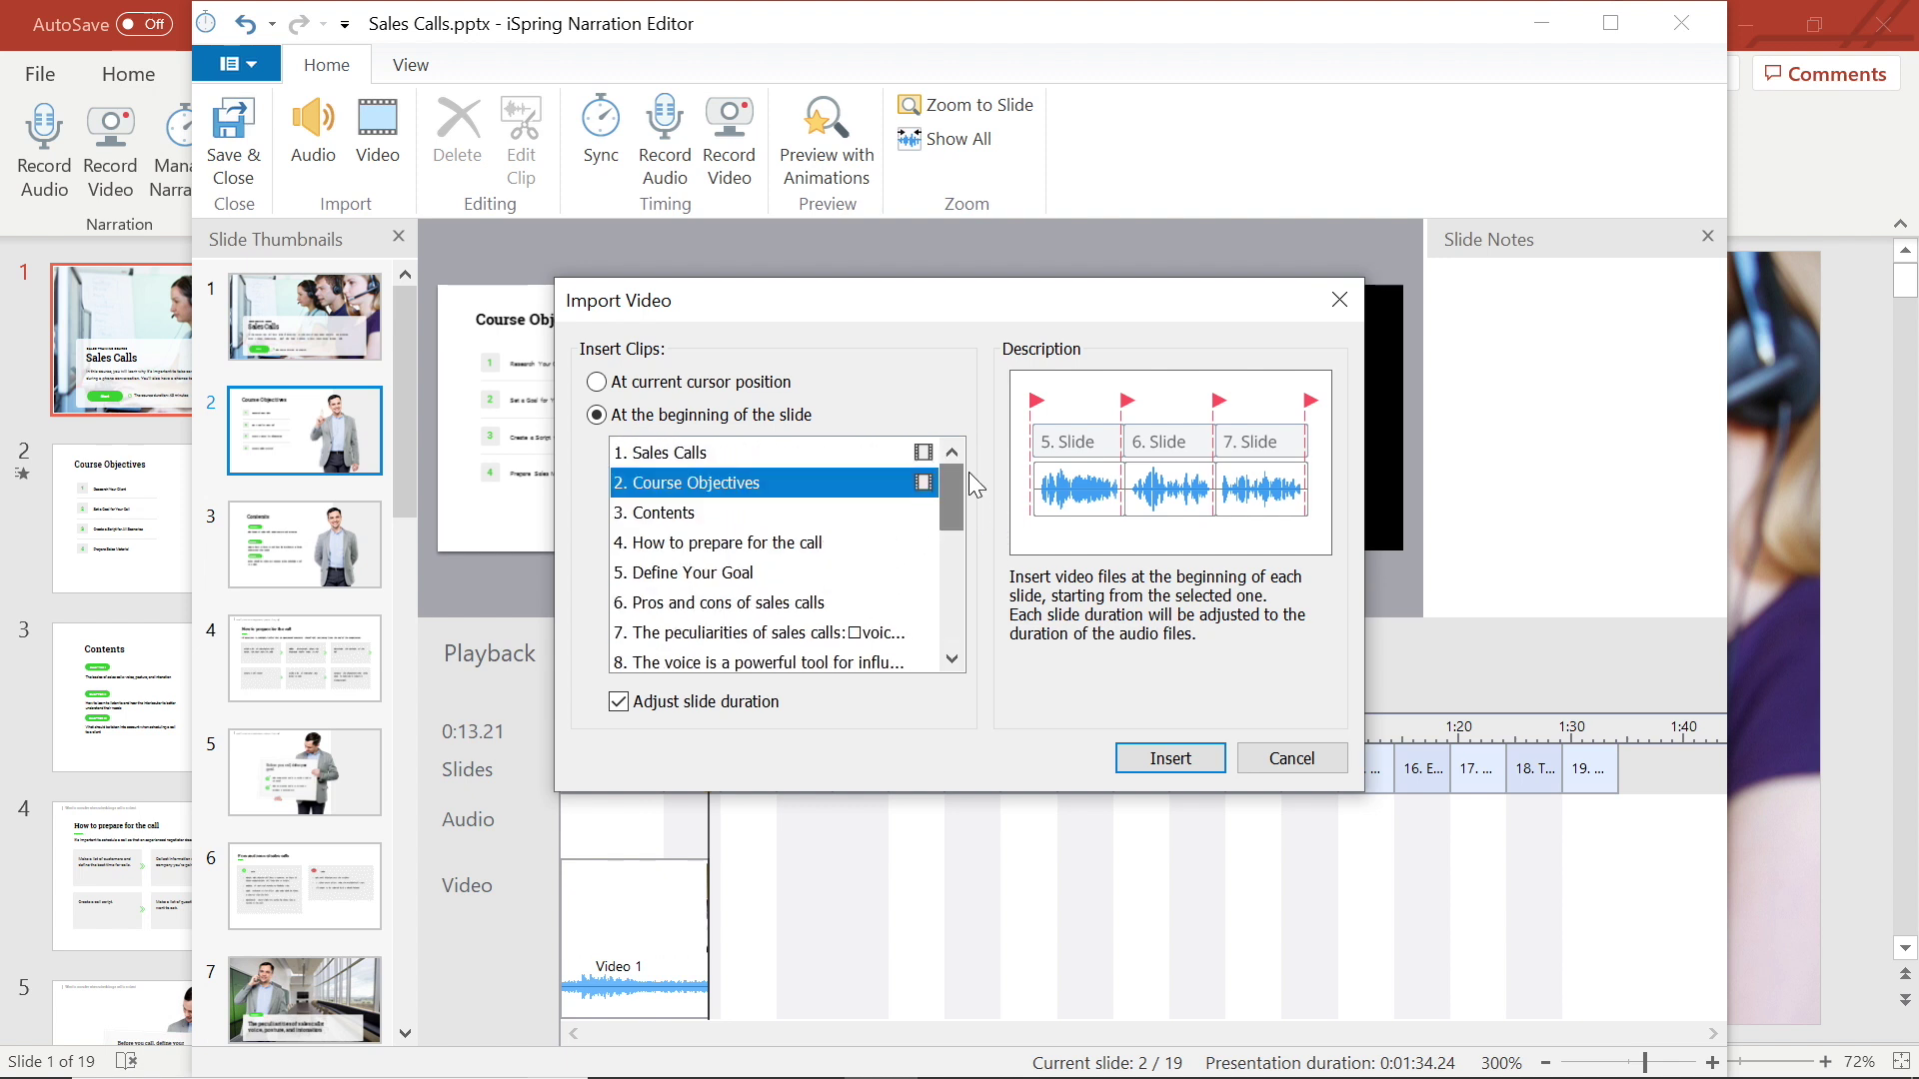
{"action": "left_click", "coordinate": [742, 457]}
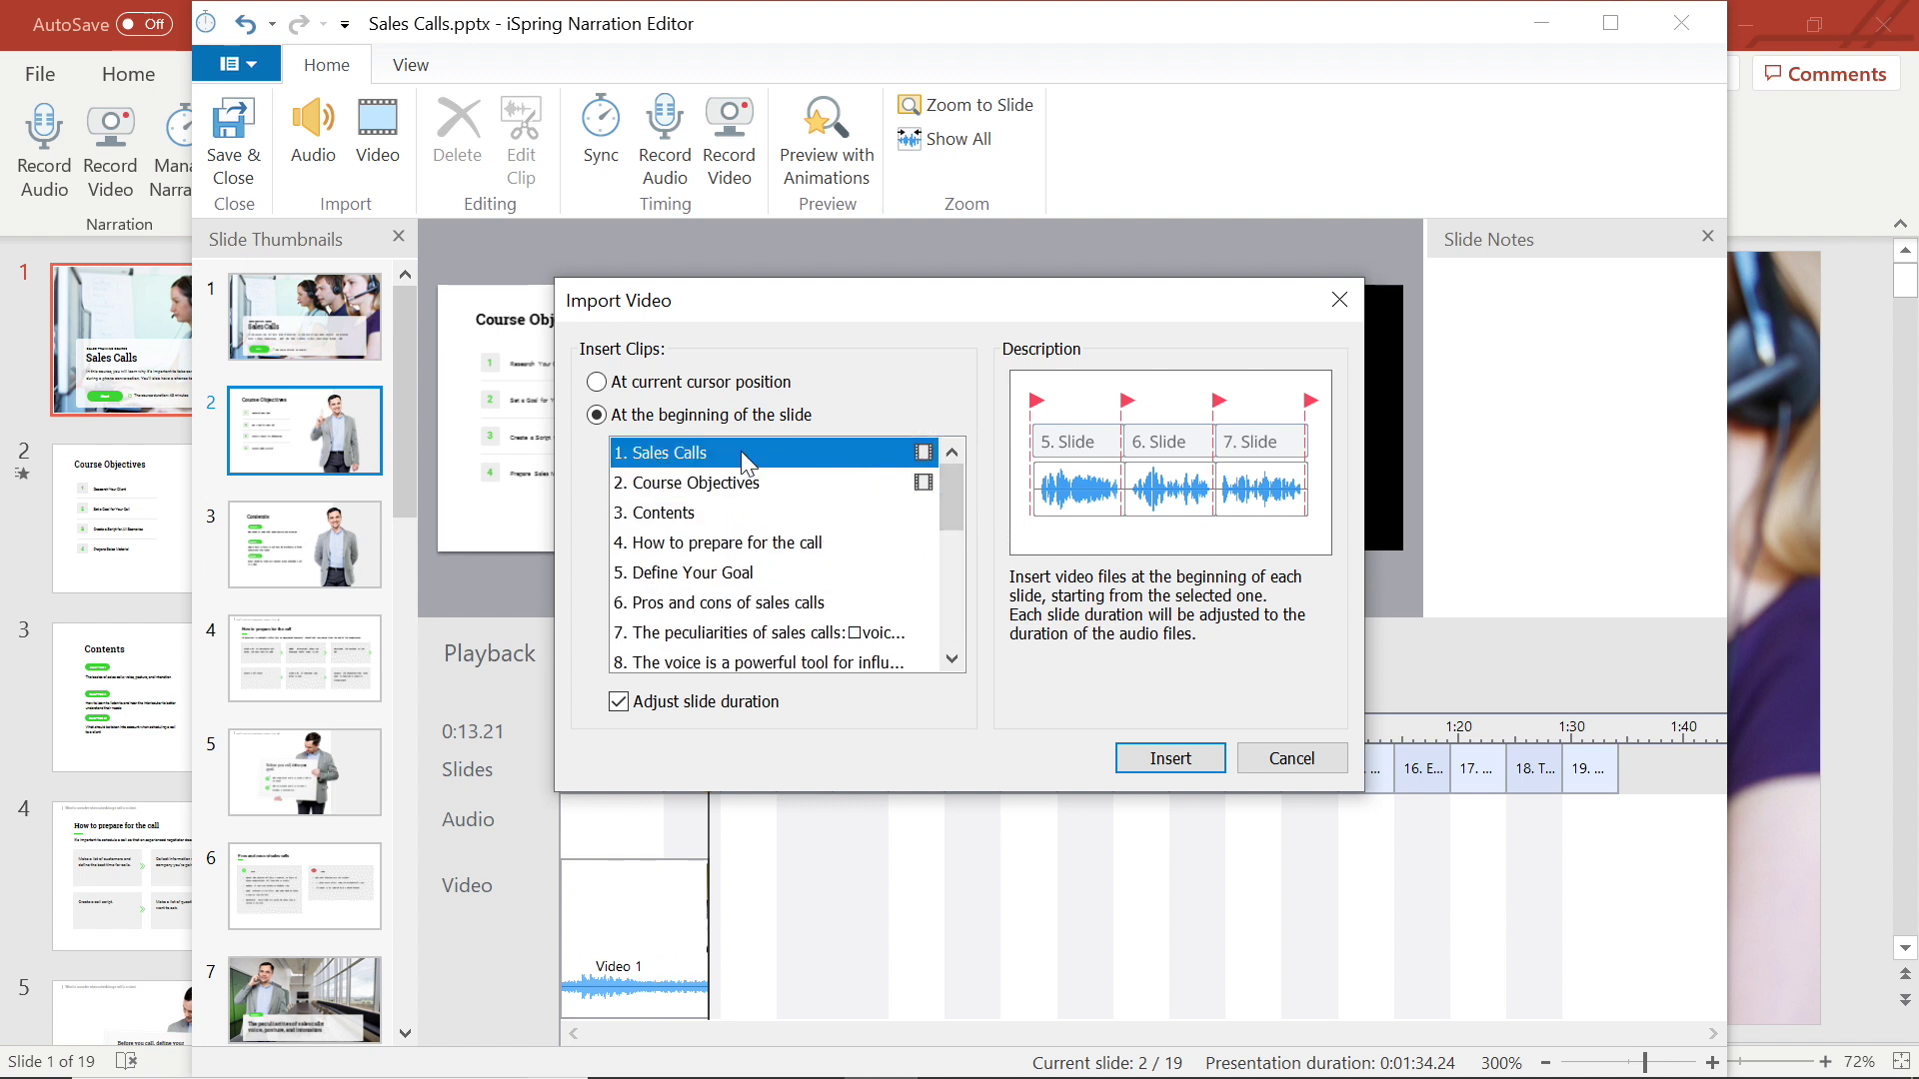
{"action": "left_click", "coordinate": [618, 701]}
{"action": "left_click", "coordinate": [620, 703]}
{"action": "left_click", "coordinate": [1167, 760]}
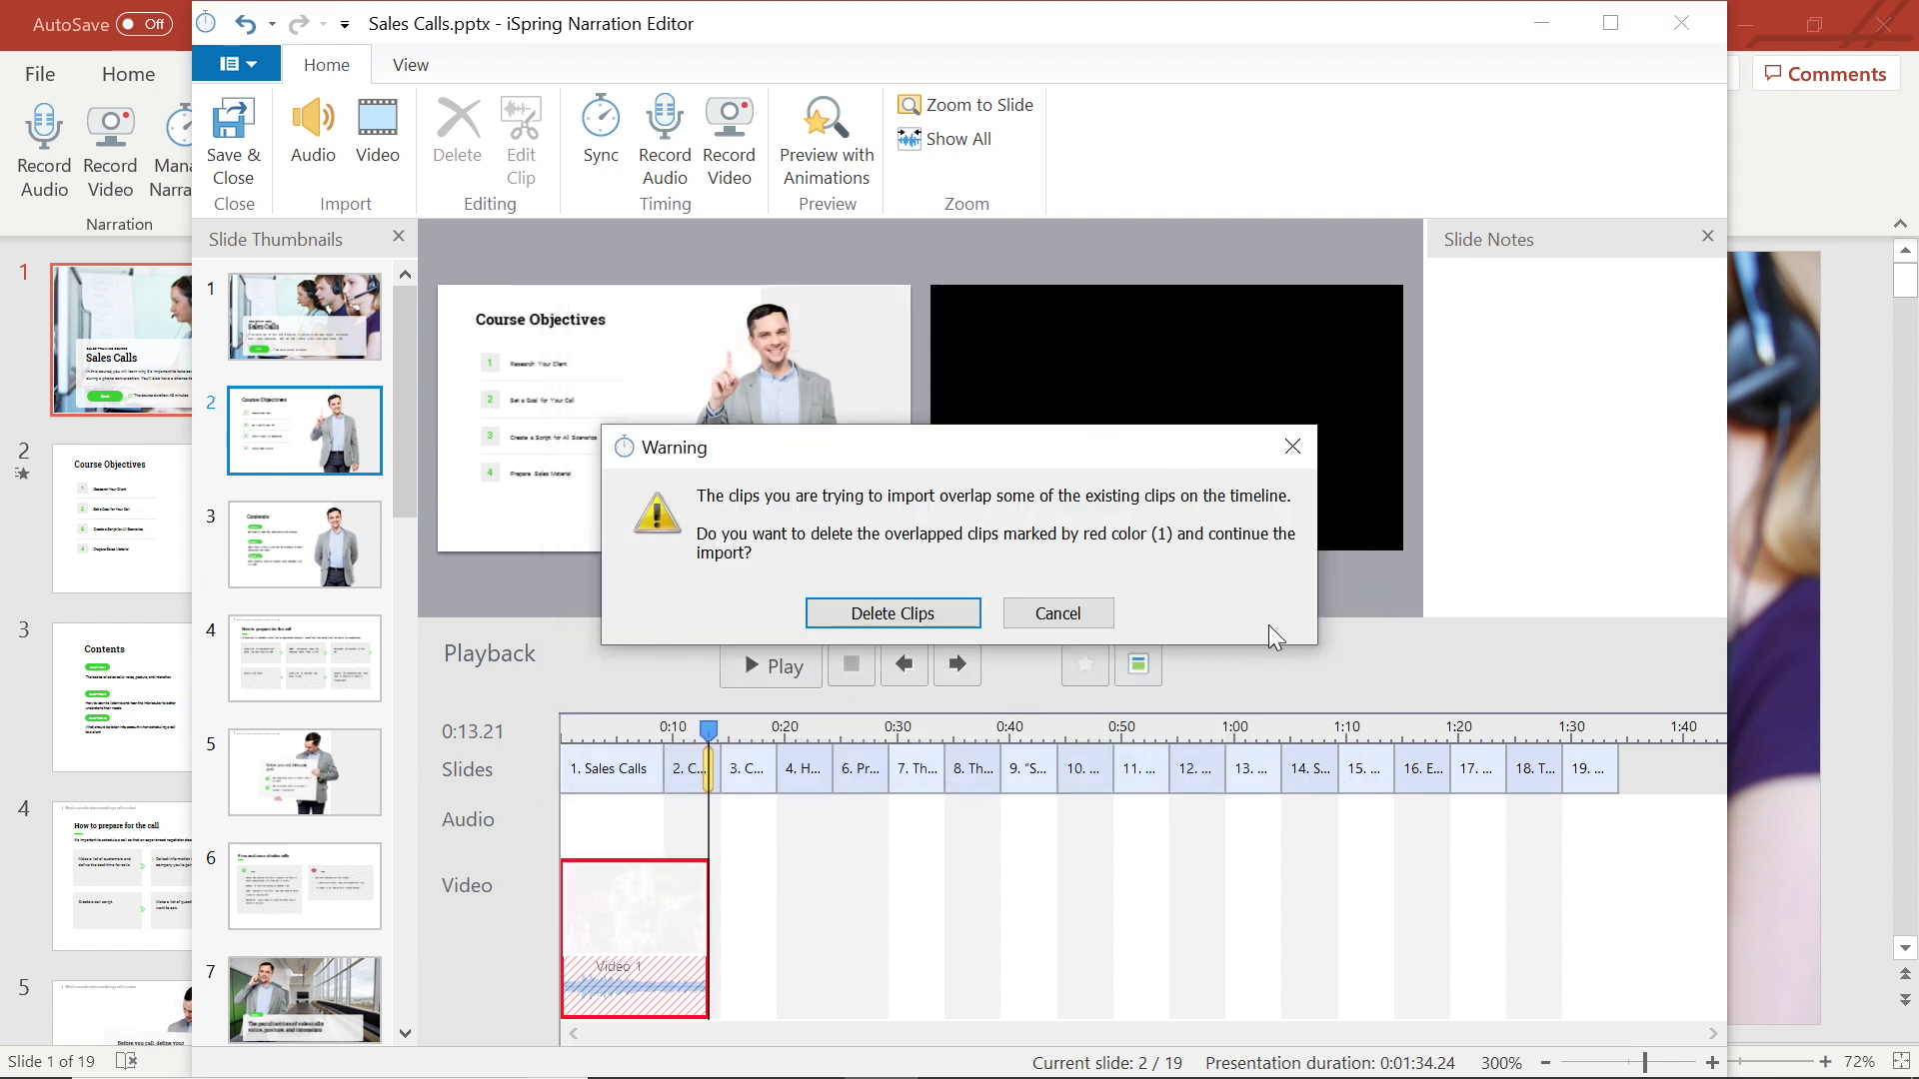
{"action": "left_click", "coordinate": [909, 616]}
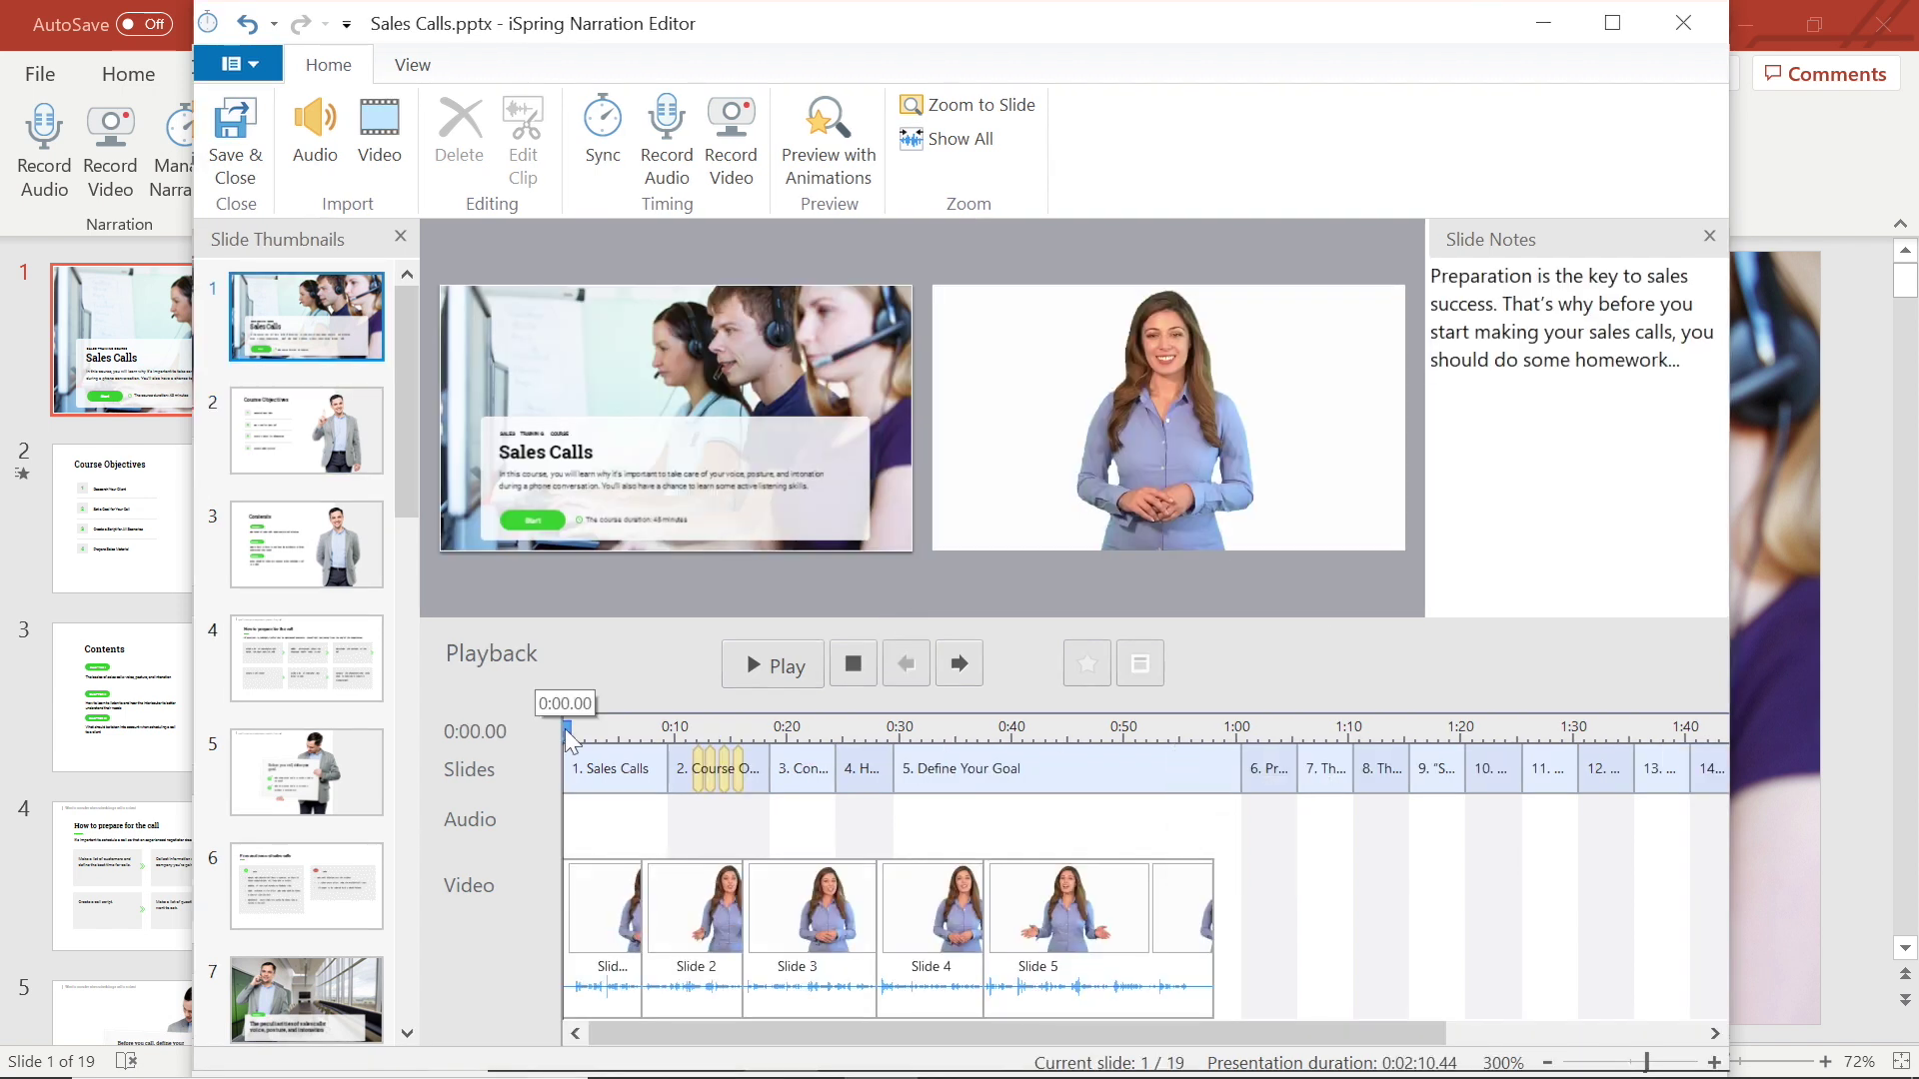
Preview the imported videos, then select the first presenter clip and enter Sync mode.
{"action": "left_click", "coordinate": [793, 673]}
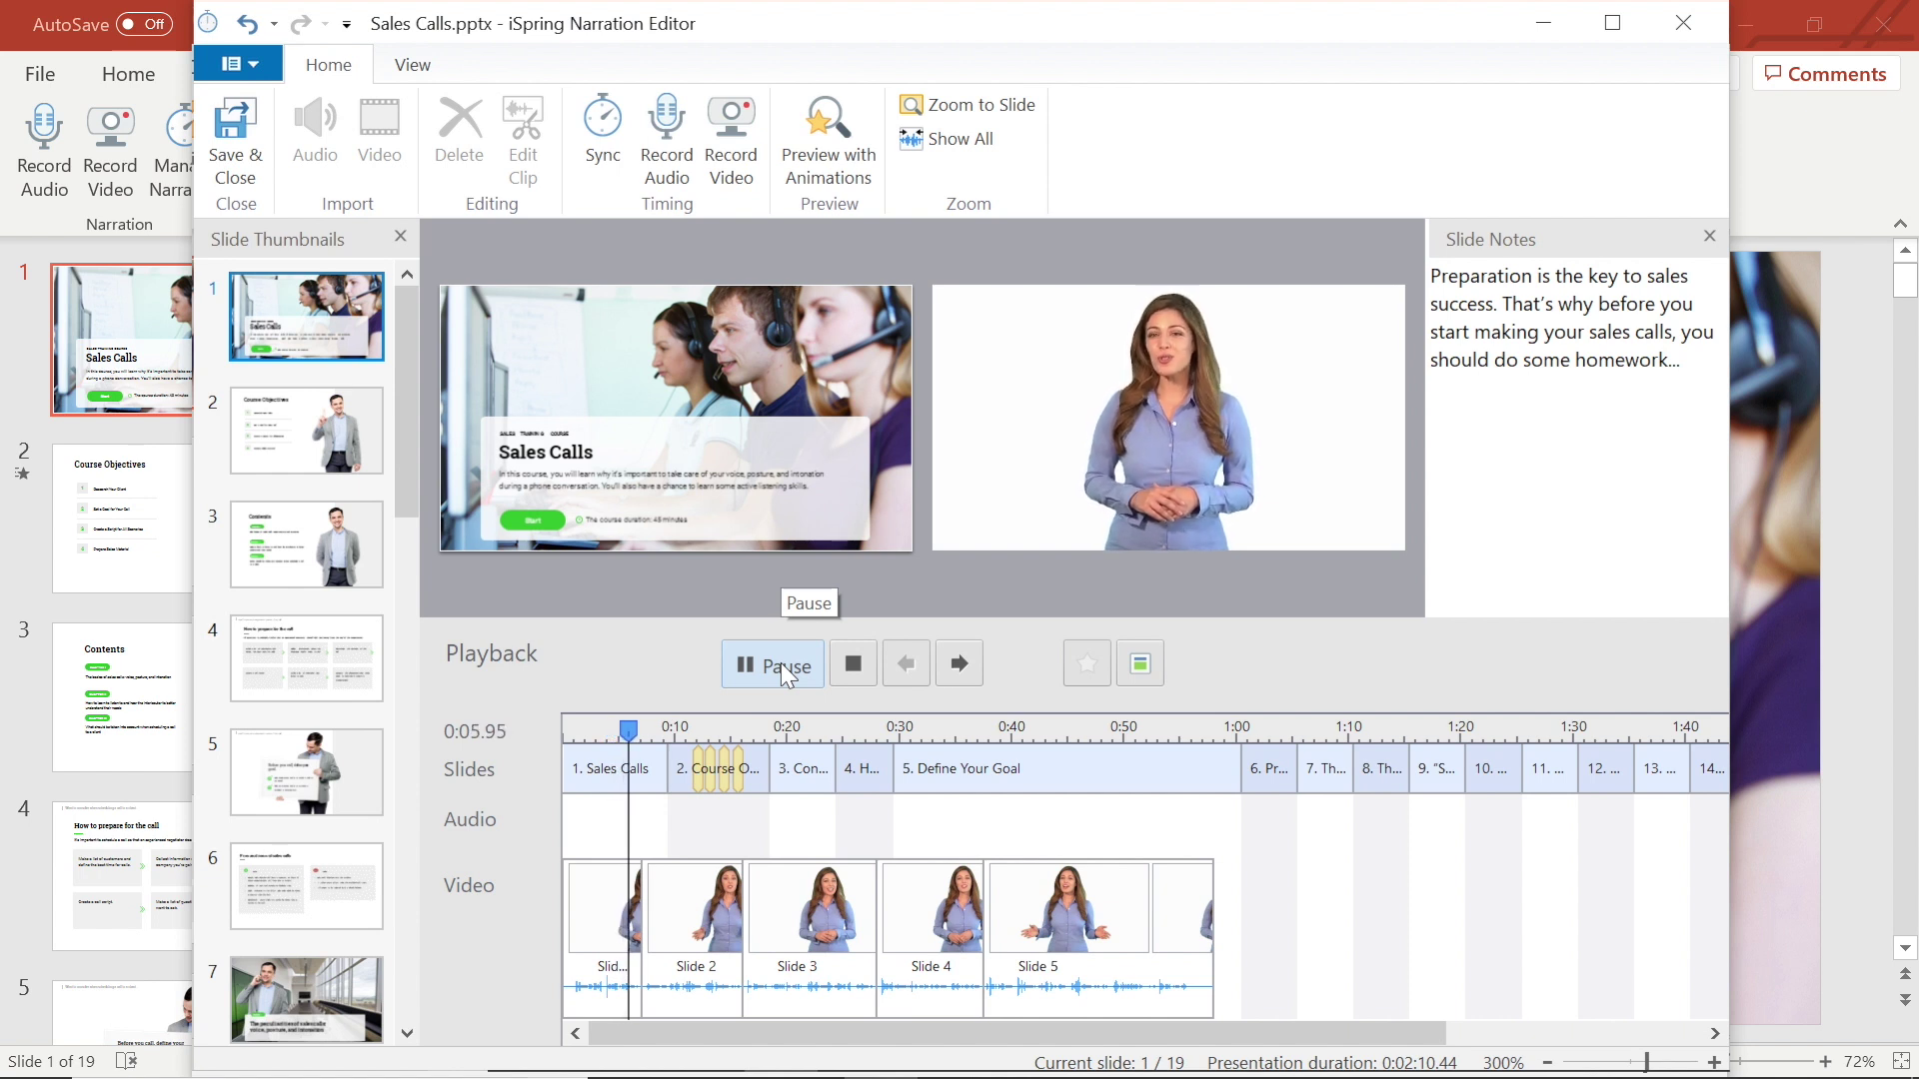
{"action": "left_click", "coordinate": [764, 664]}
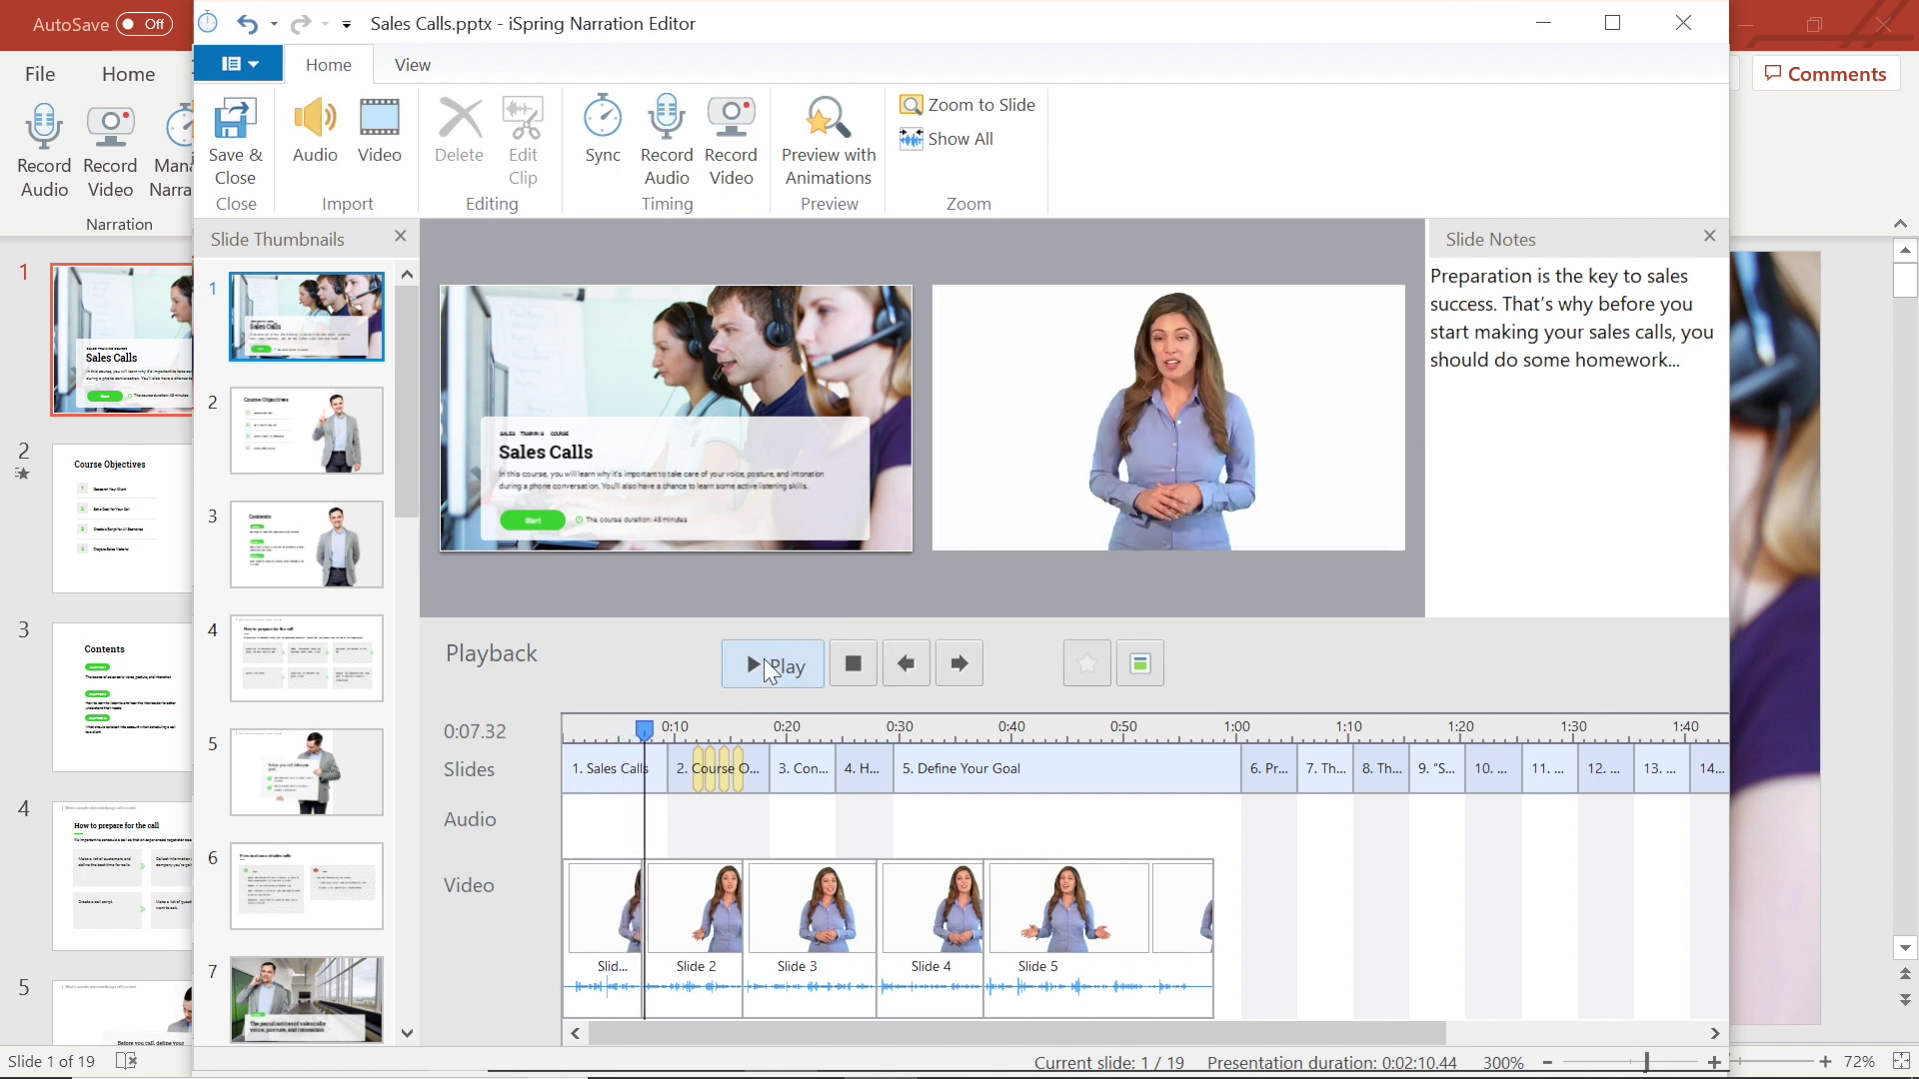
{"action": "left_click", "coordinate": [608, 915]}
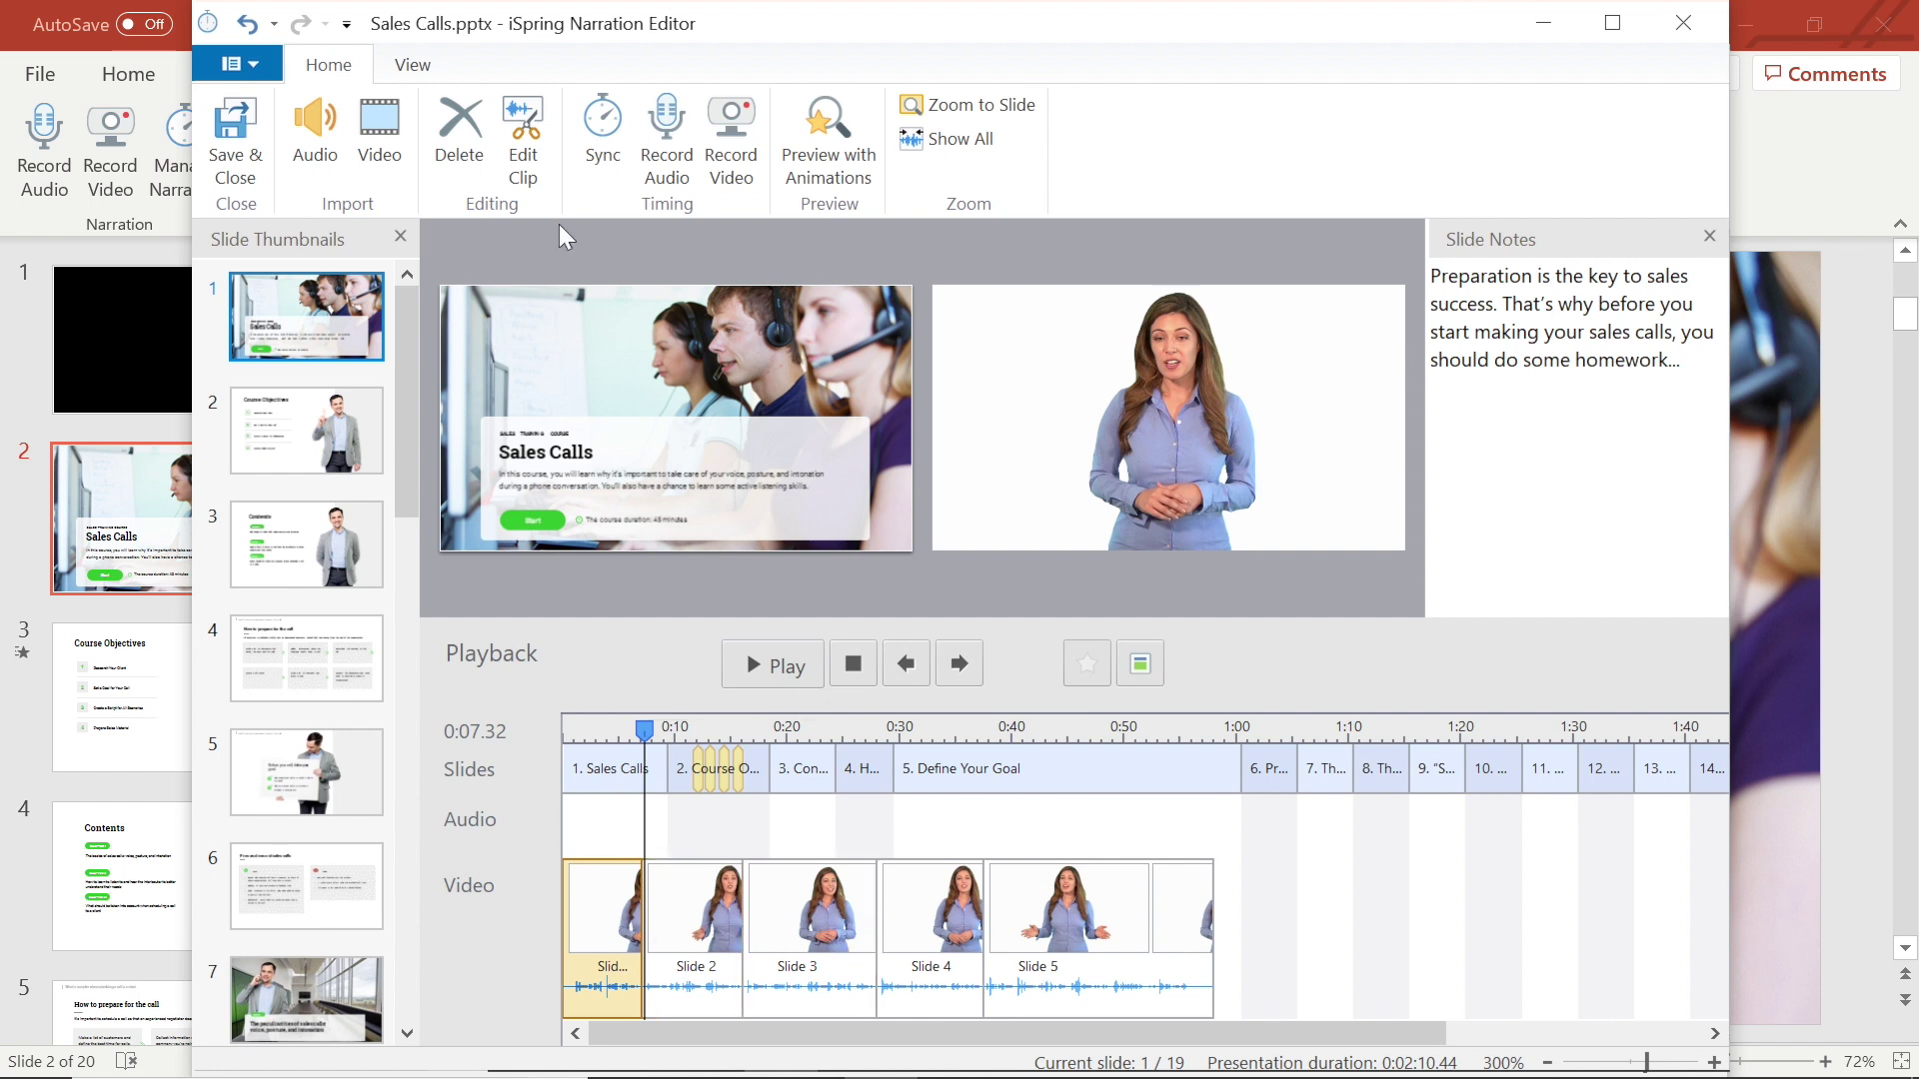
{"action": "left_click", "coordinate": [603, 125]}
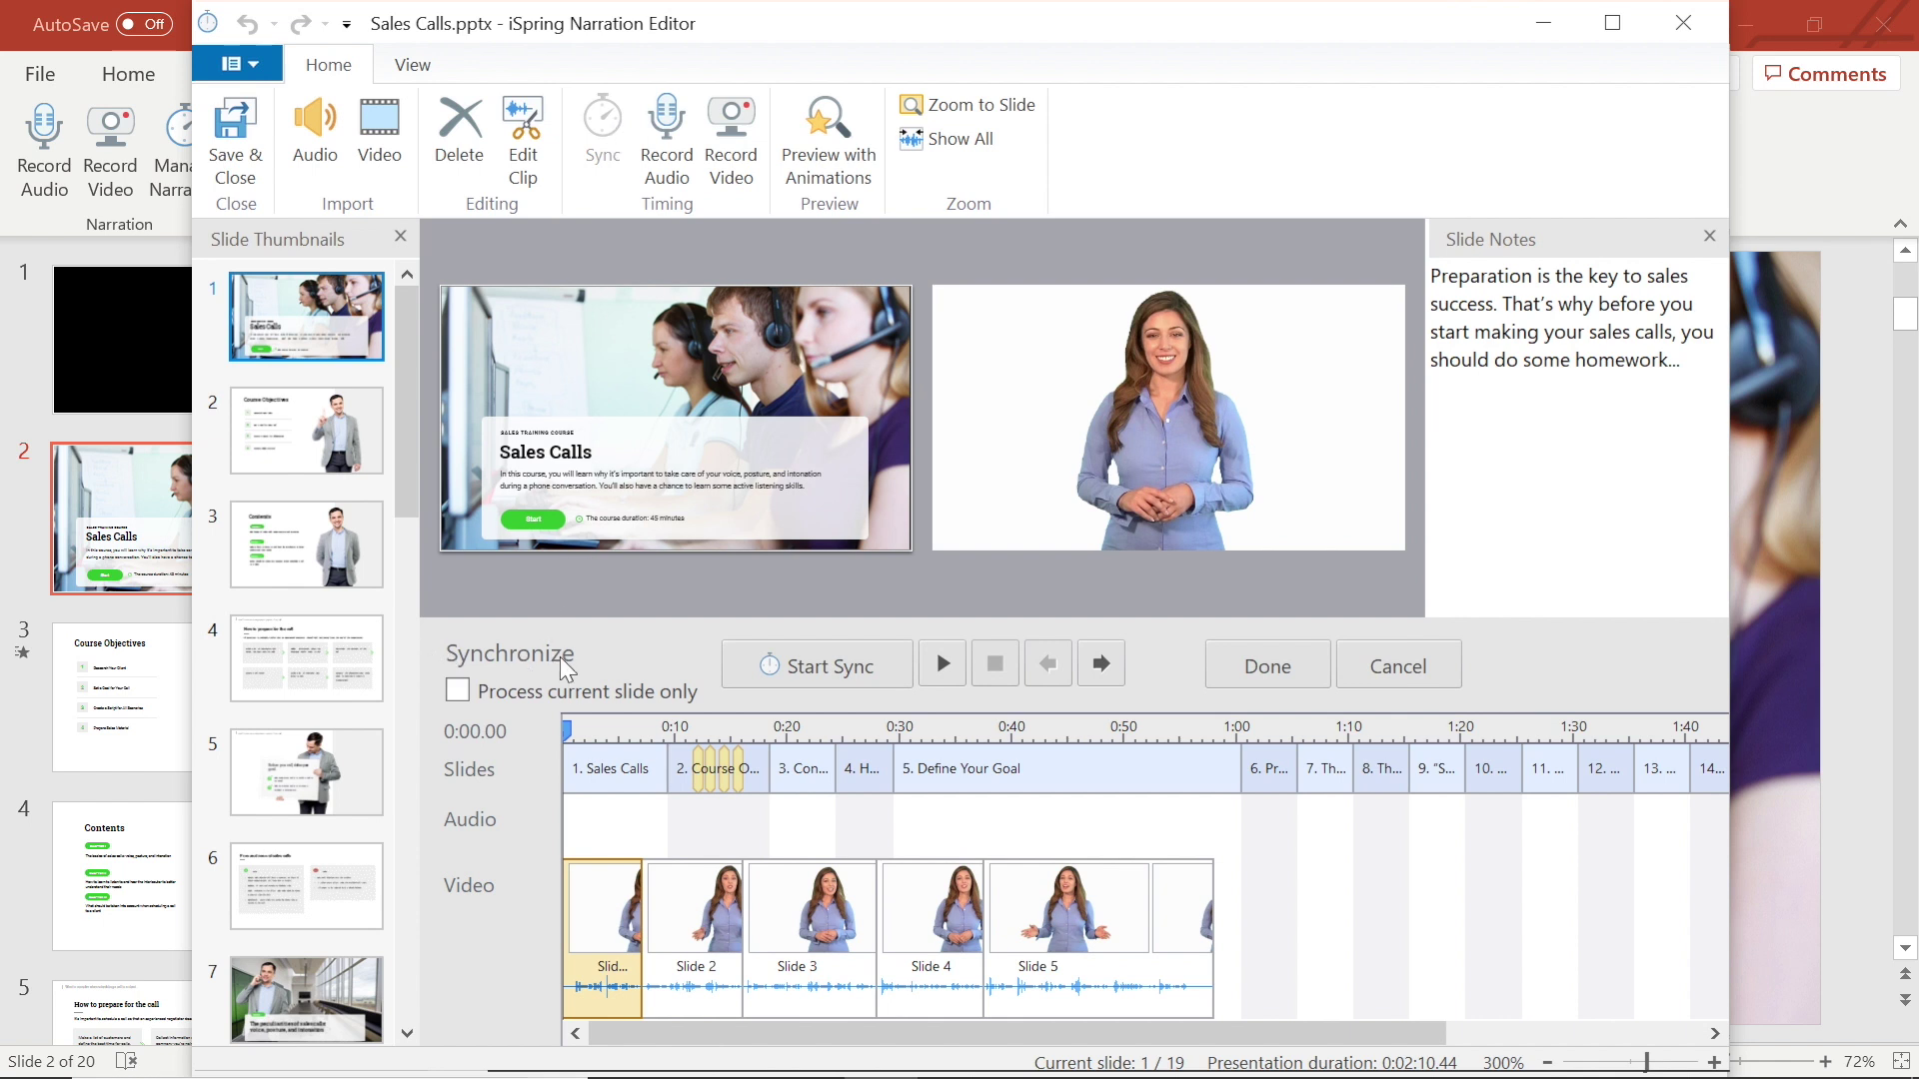
Retime slide 1's end and the 'Research Your Client' animation to the video, then save and close.
{"action": "left_click", "coordinate": [837, 683]}
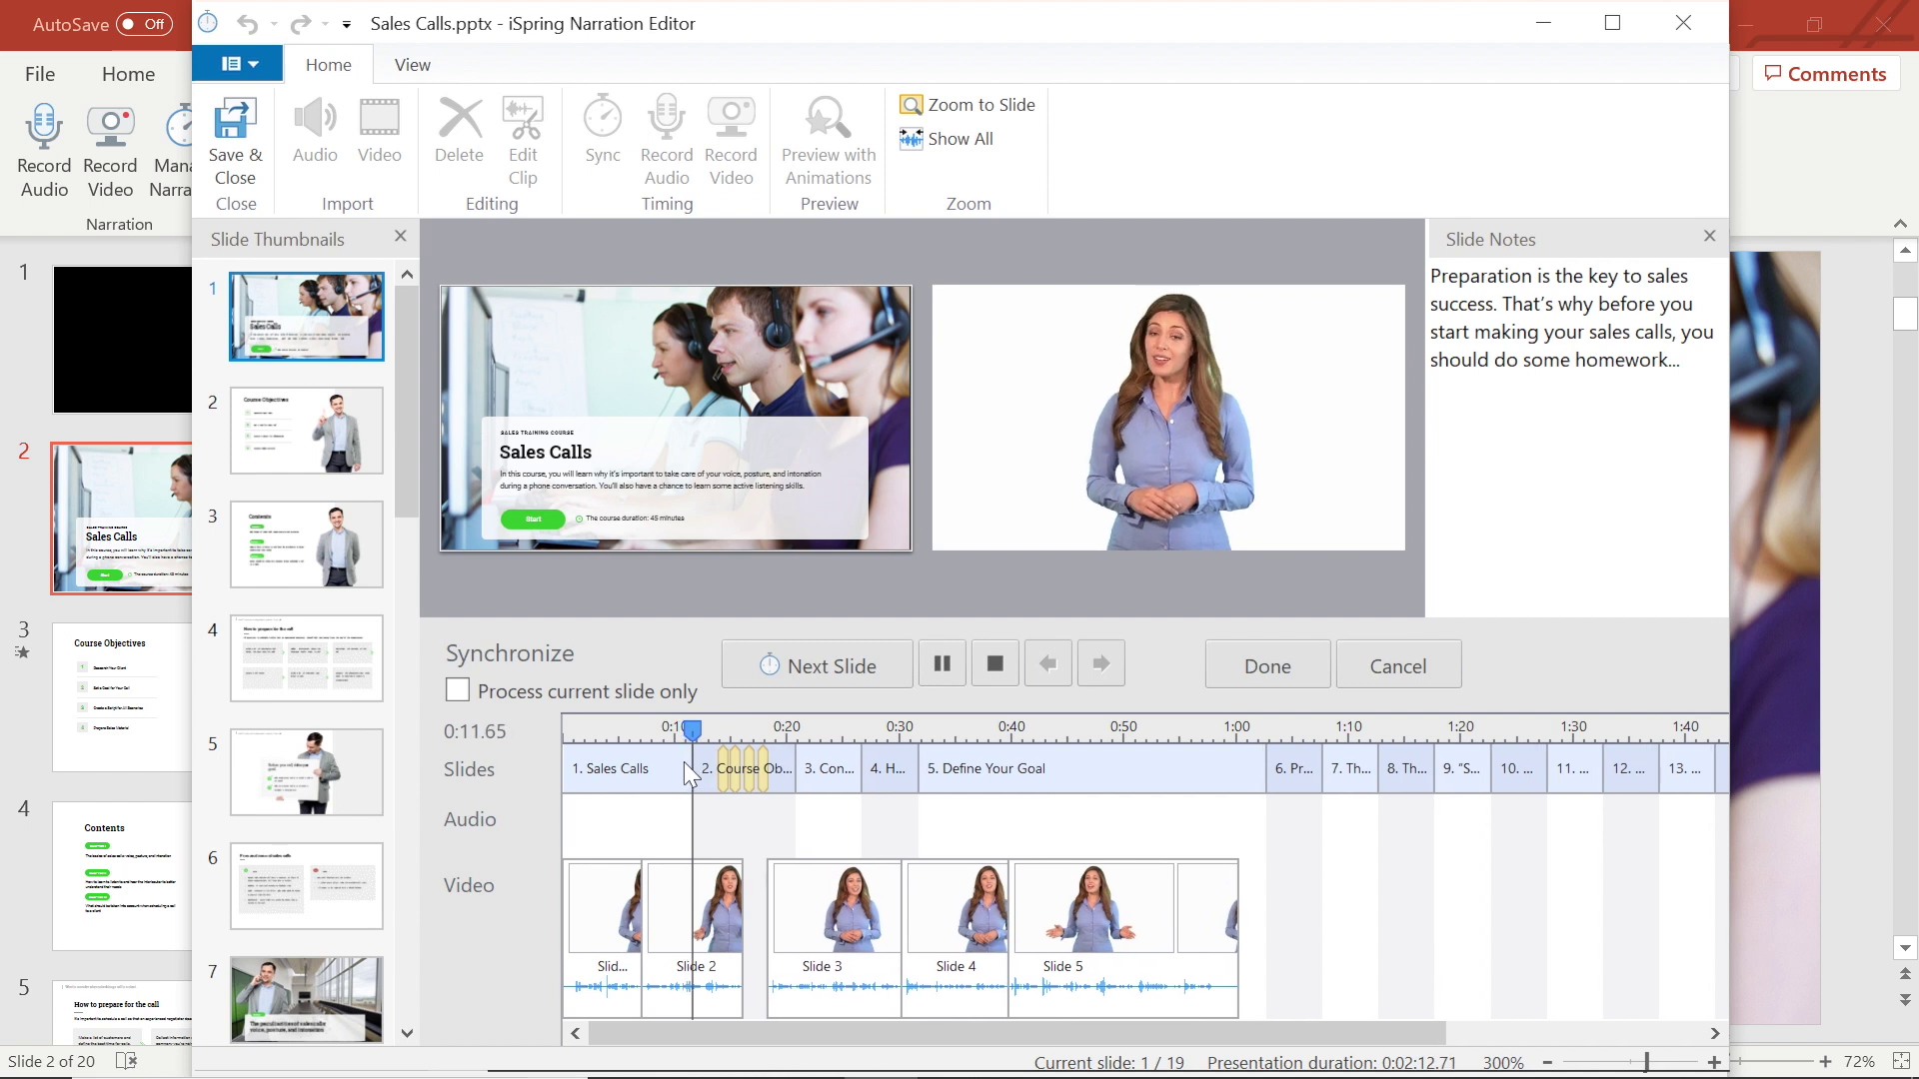
{"action": "left_click", "coordinate": [813, 666]}
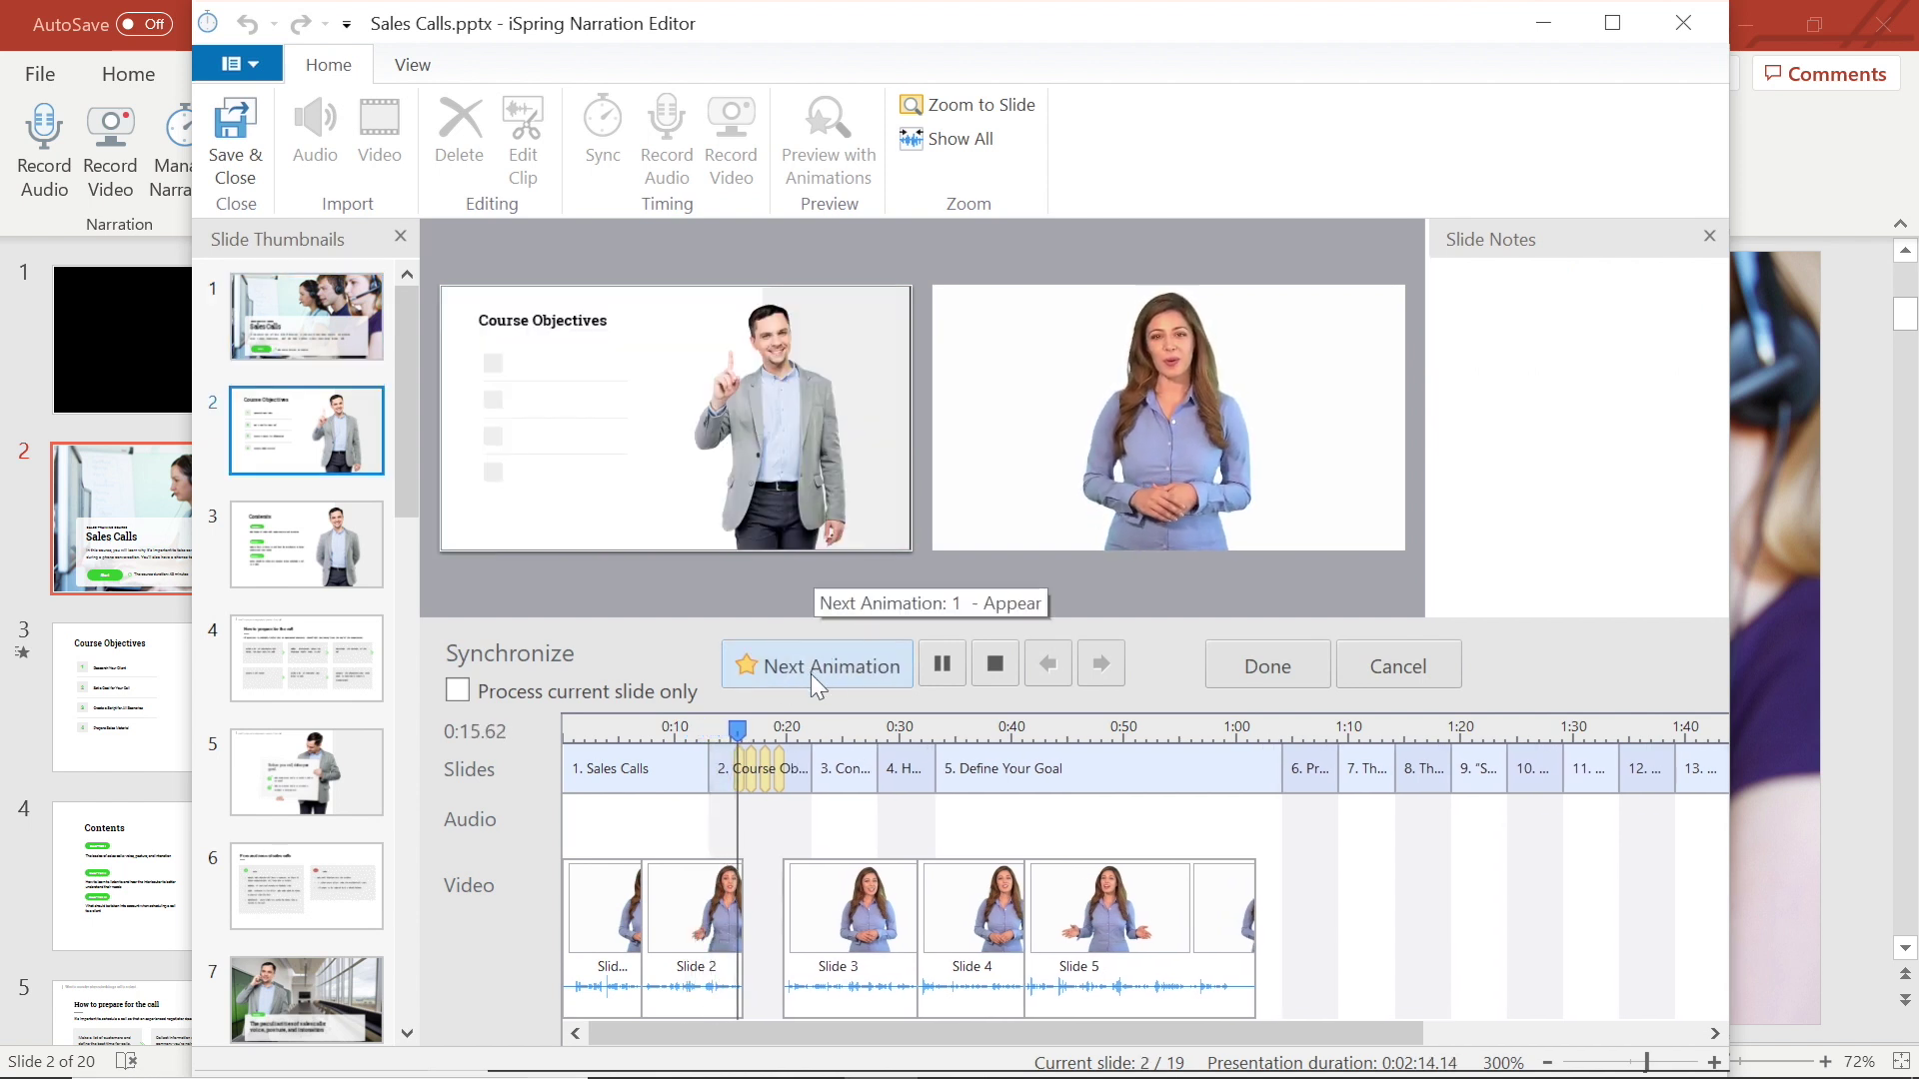
{"action": "left_click", "coordinate": [826, 674]}
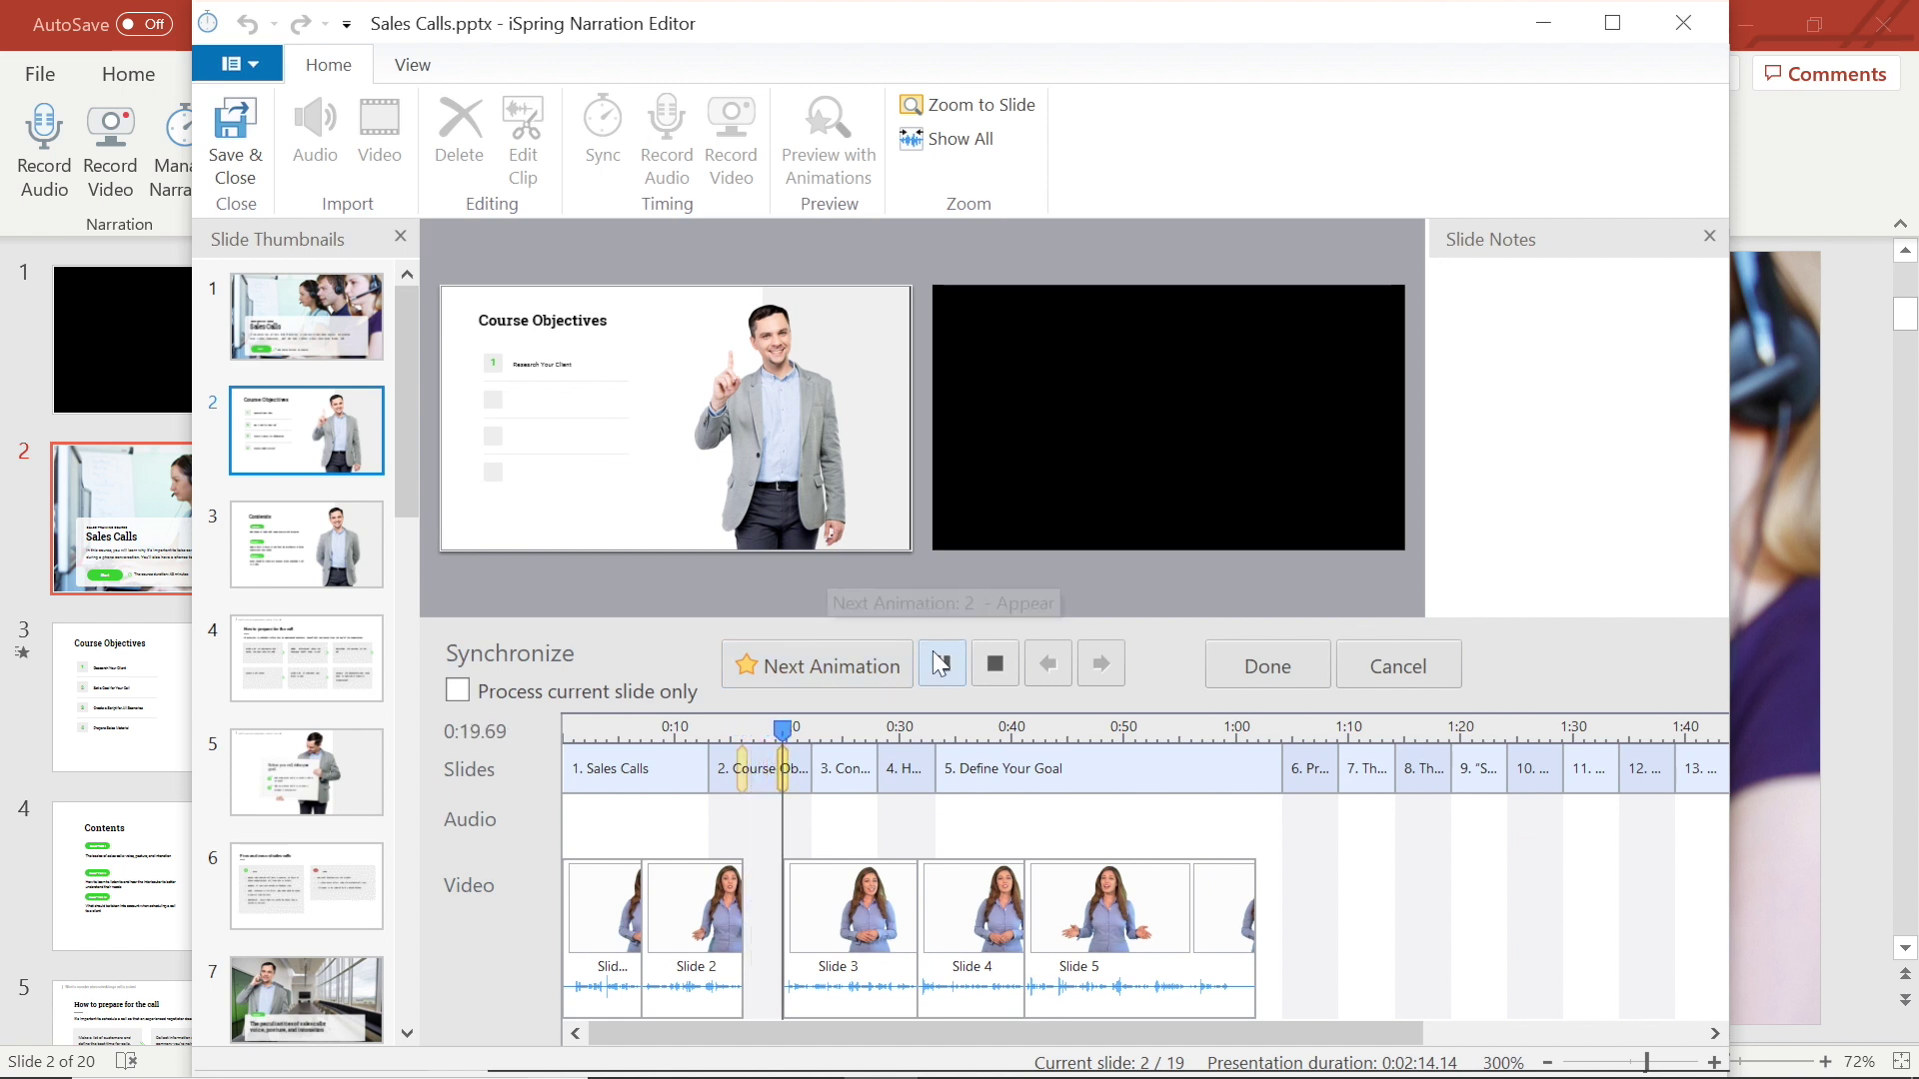
{"action": "left_click", "coordinate": [940, 664]}
{"action": "left_click", "coordinate": [823, 660]}
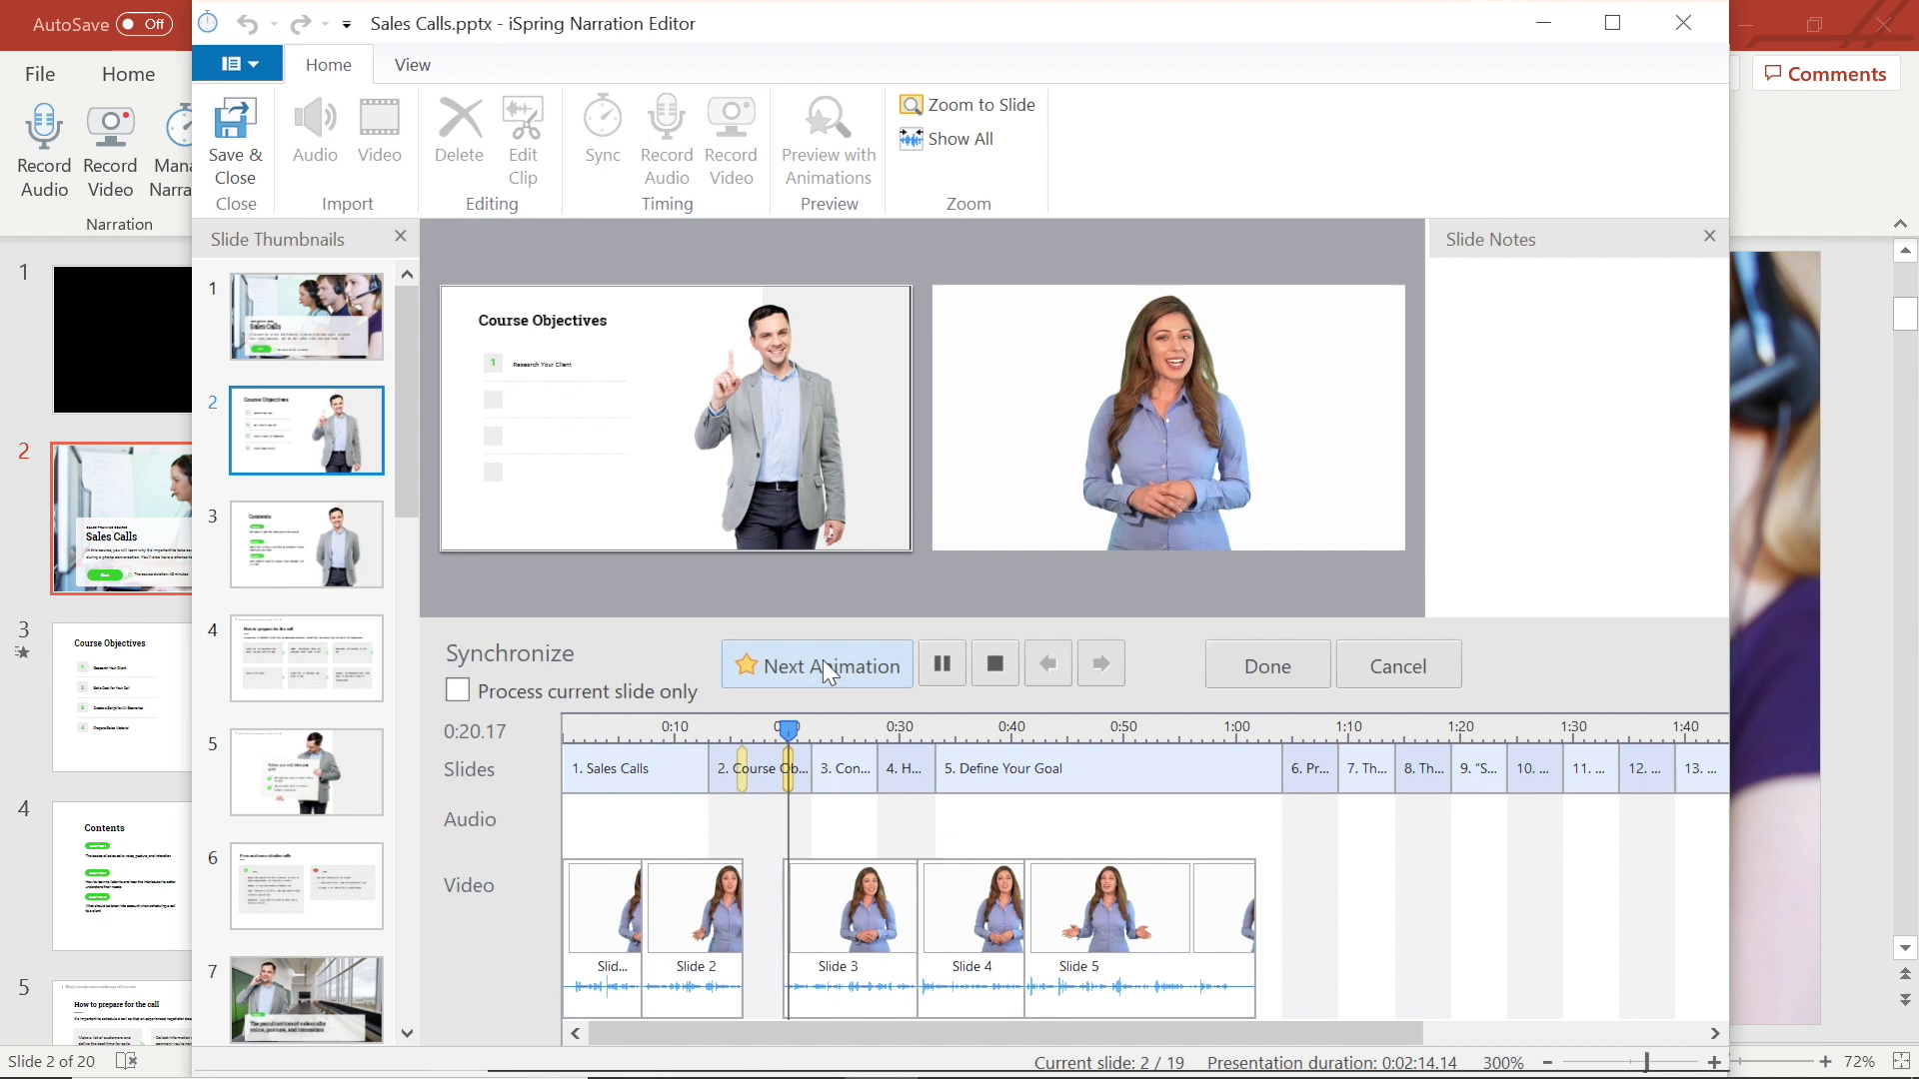
{"action": "left_click", "coordinate": [1256, 664]}
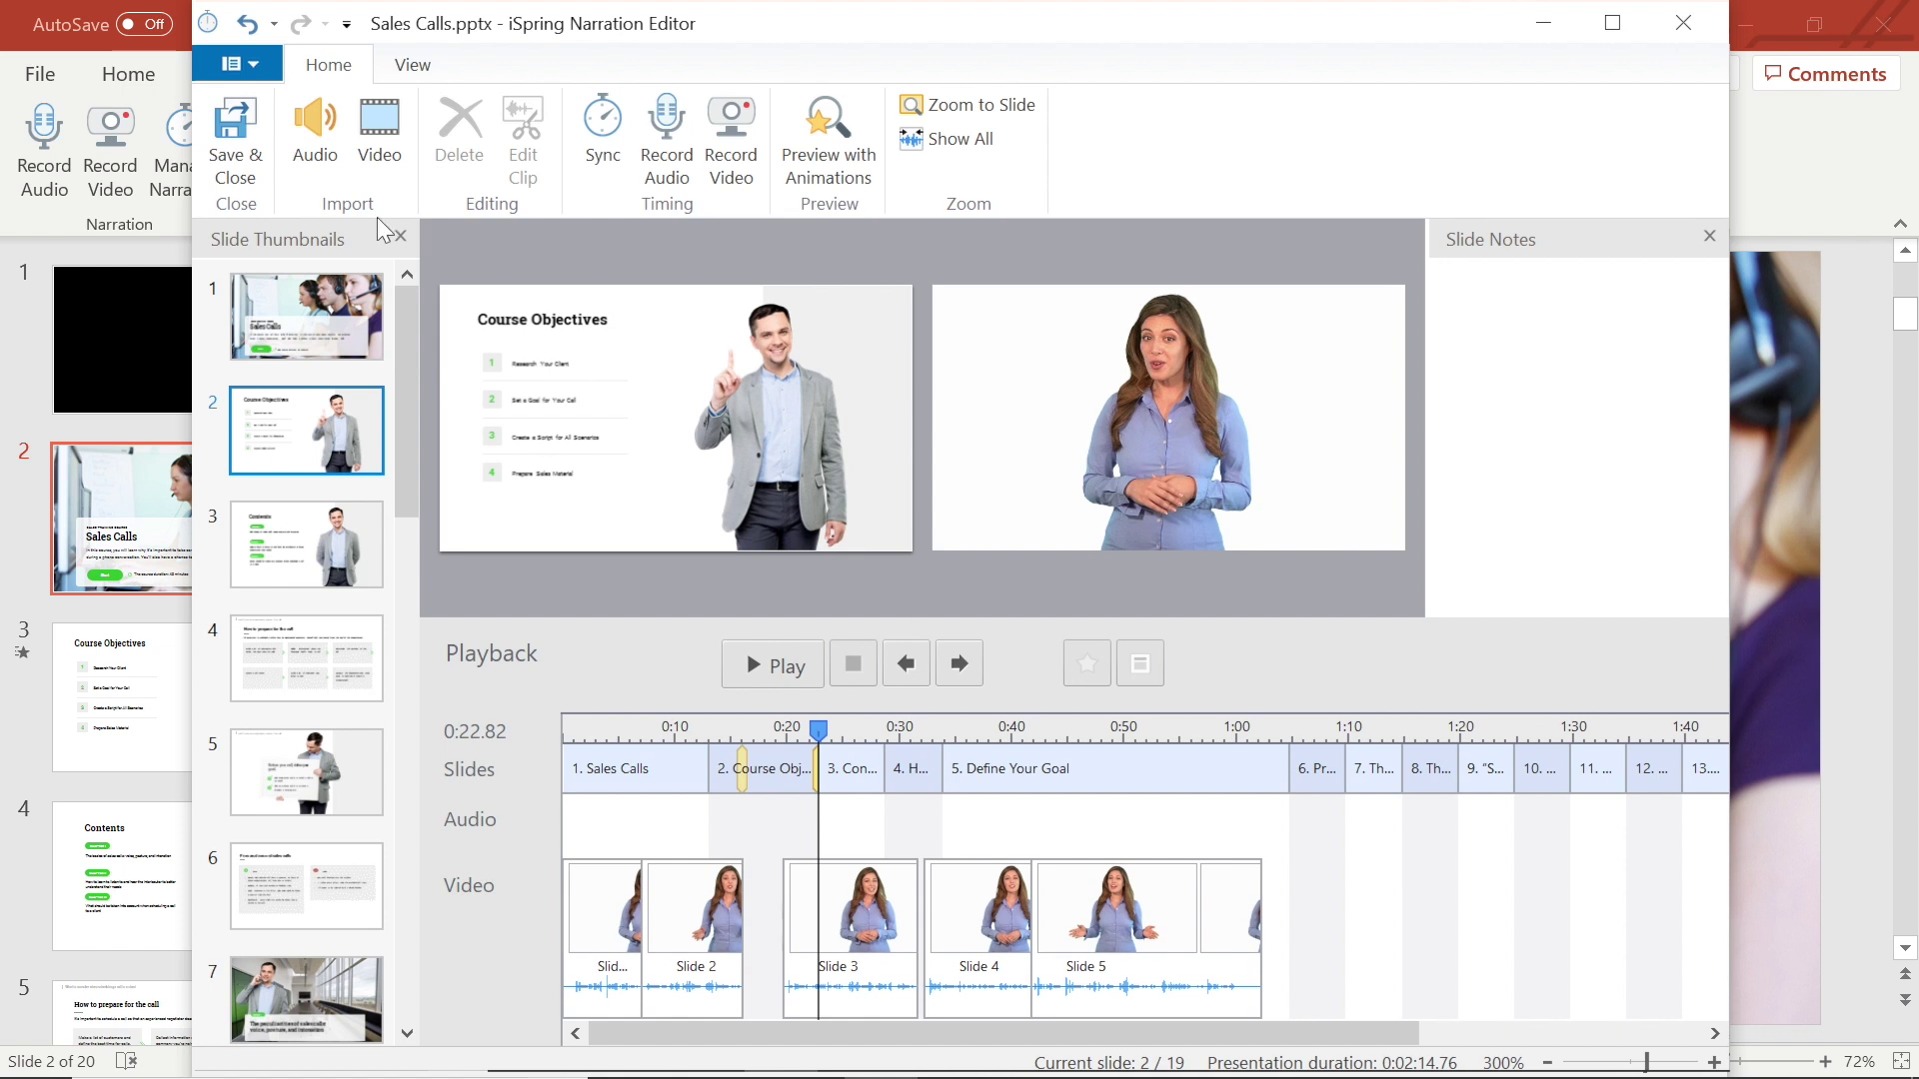
{"action": "left_click", "coordinate": [222, 156]}
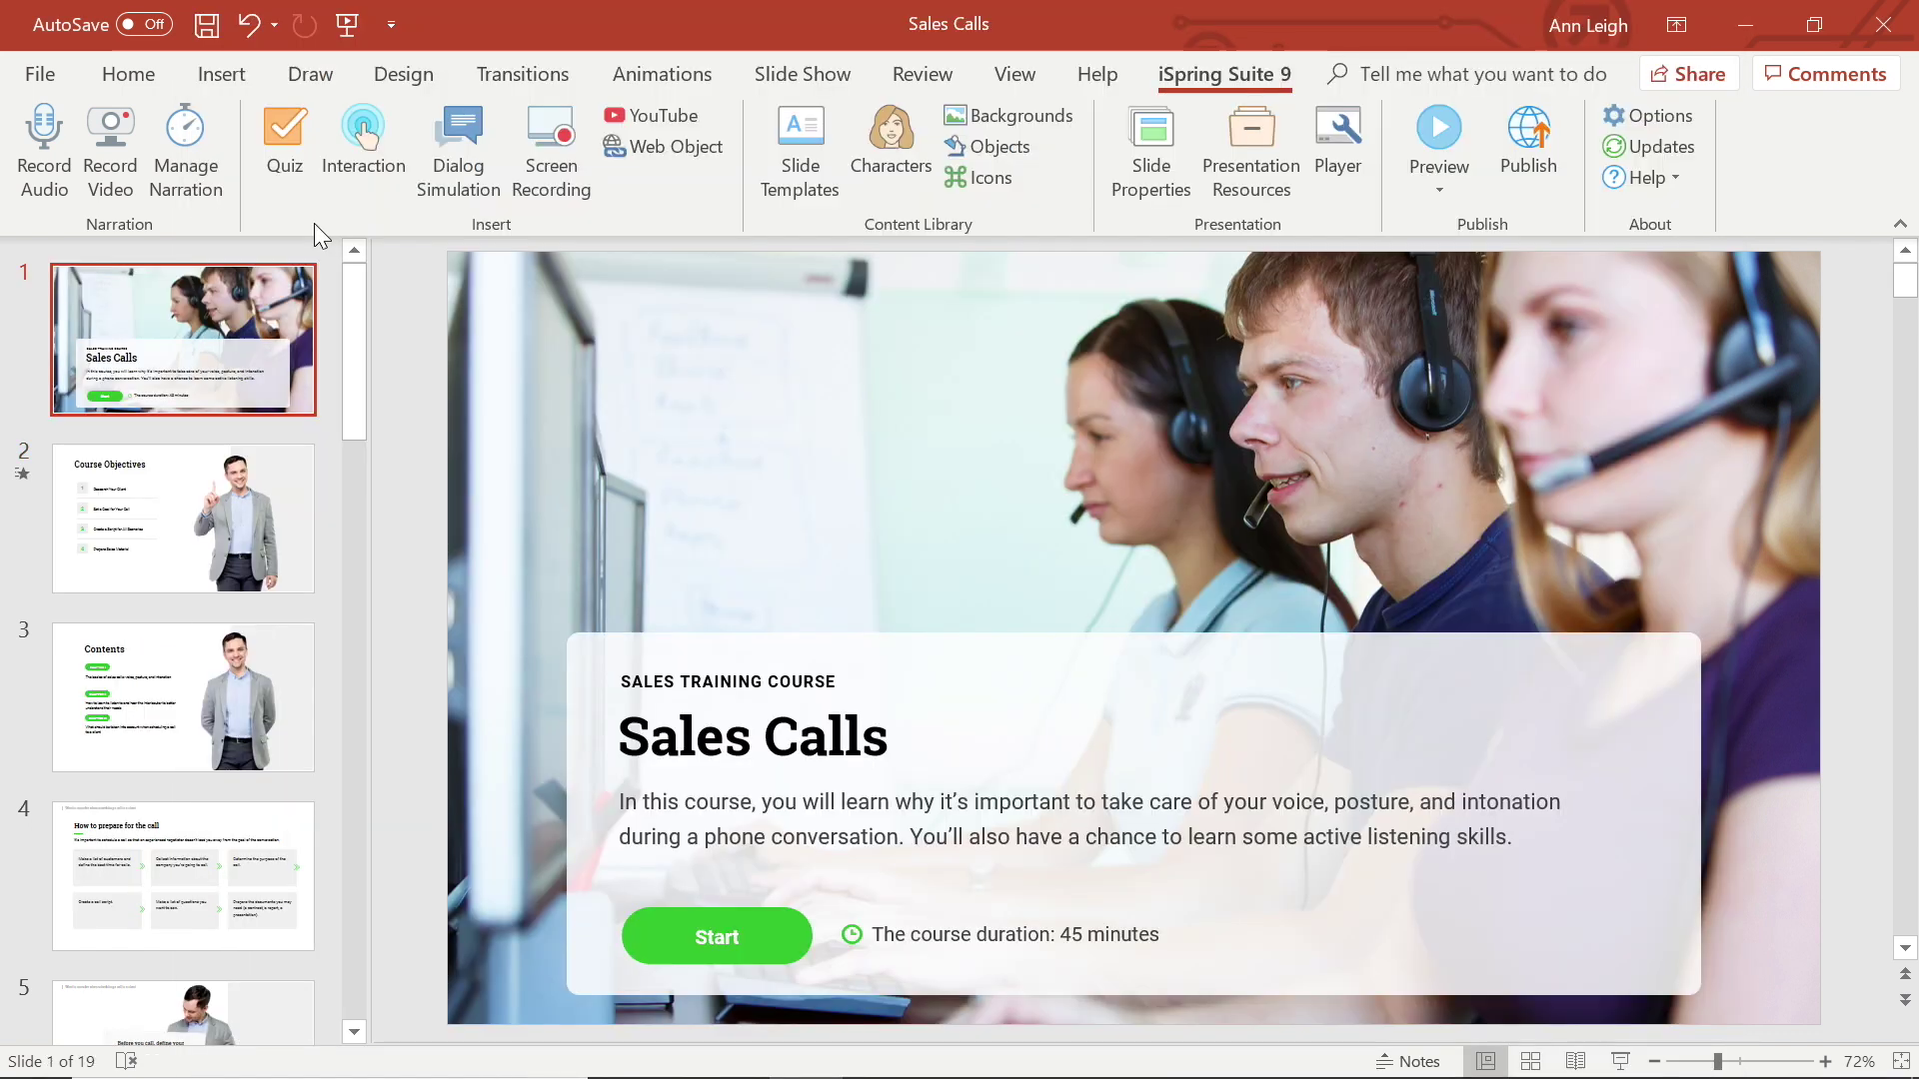
Choose the Video Lecture player type in Customize Player and apply it.
{"action": "left_click", "coordinate": [1340, 120]}
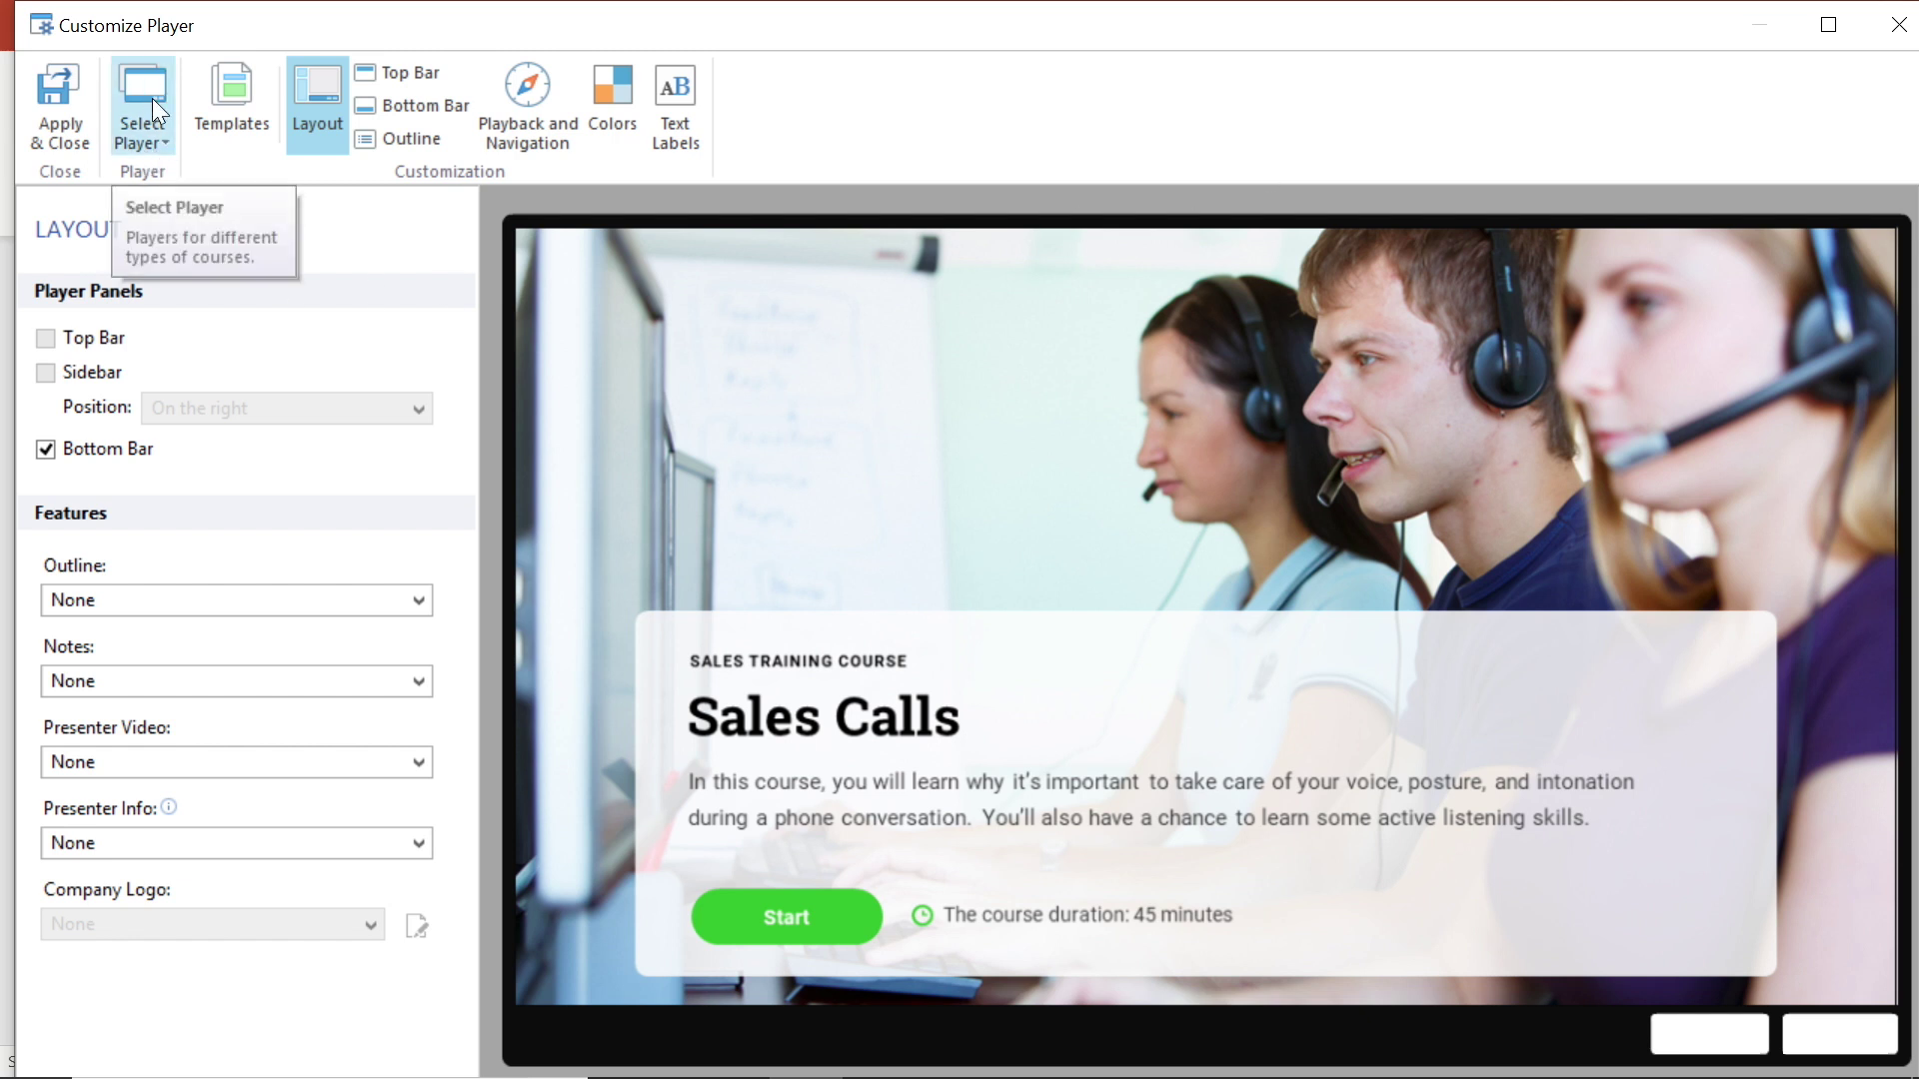
{"action": "left_click", "coordinate": [156, 127]}
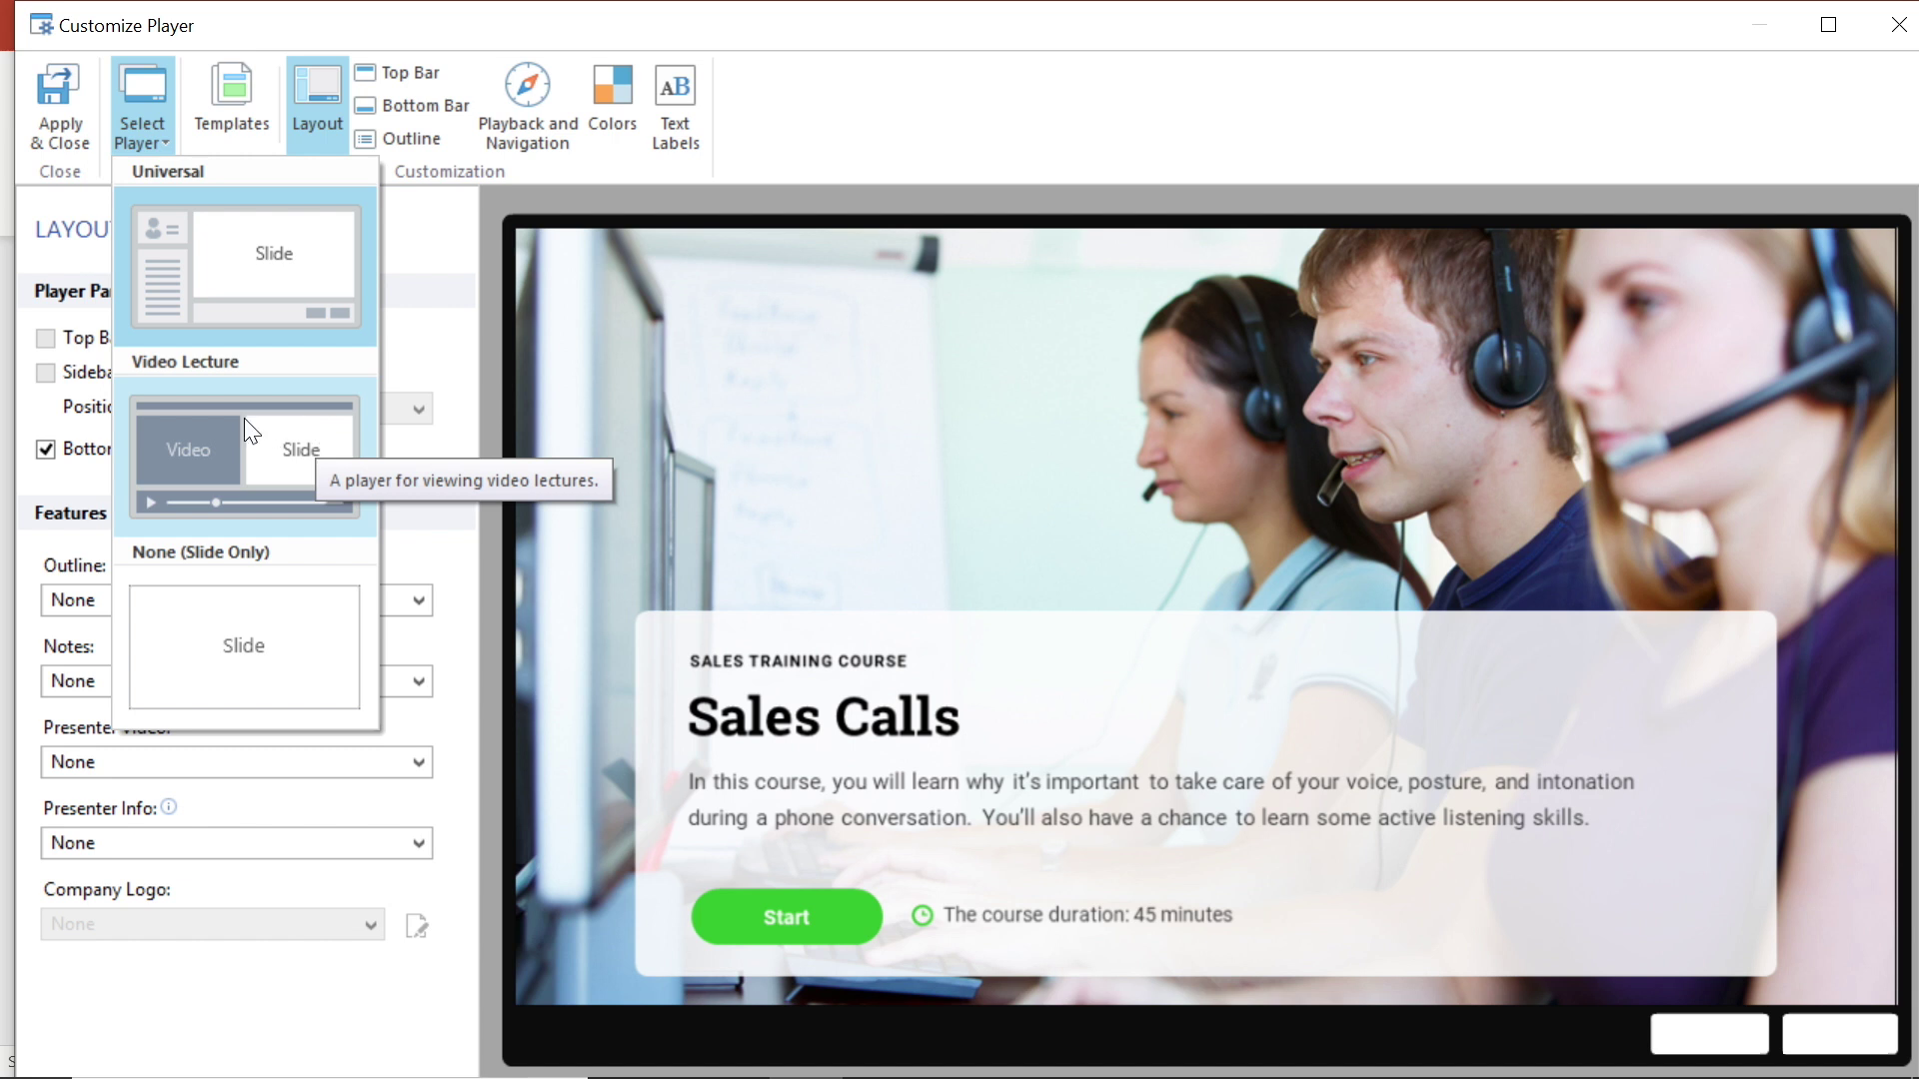
{"action": "left_click", "coordinate": [284, 449]}
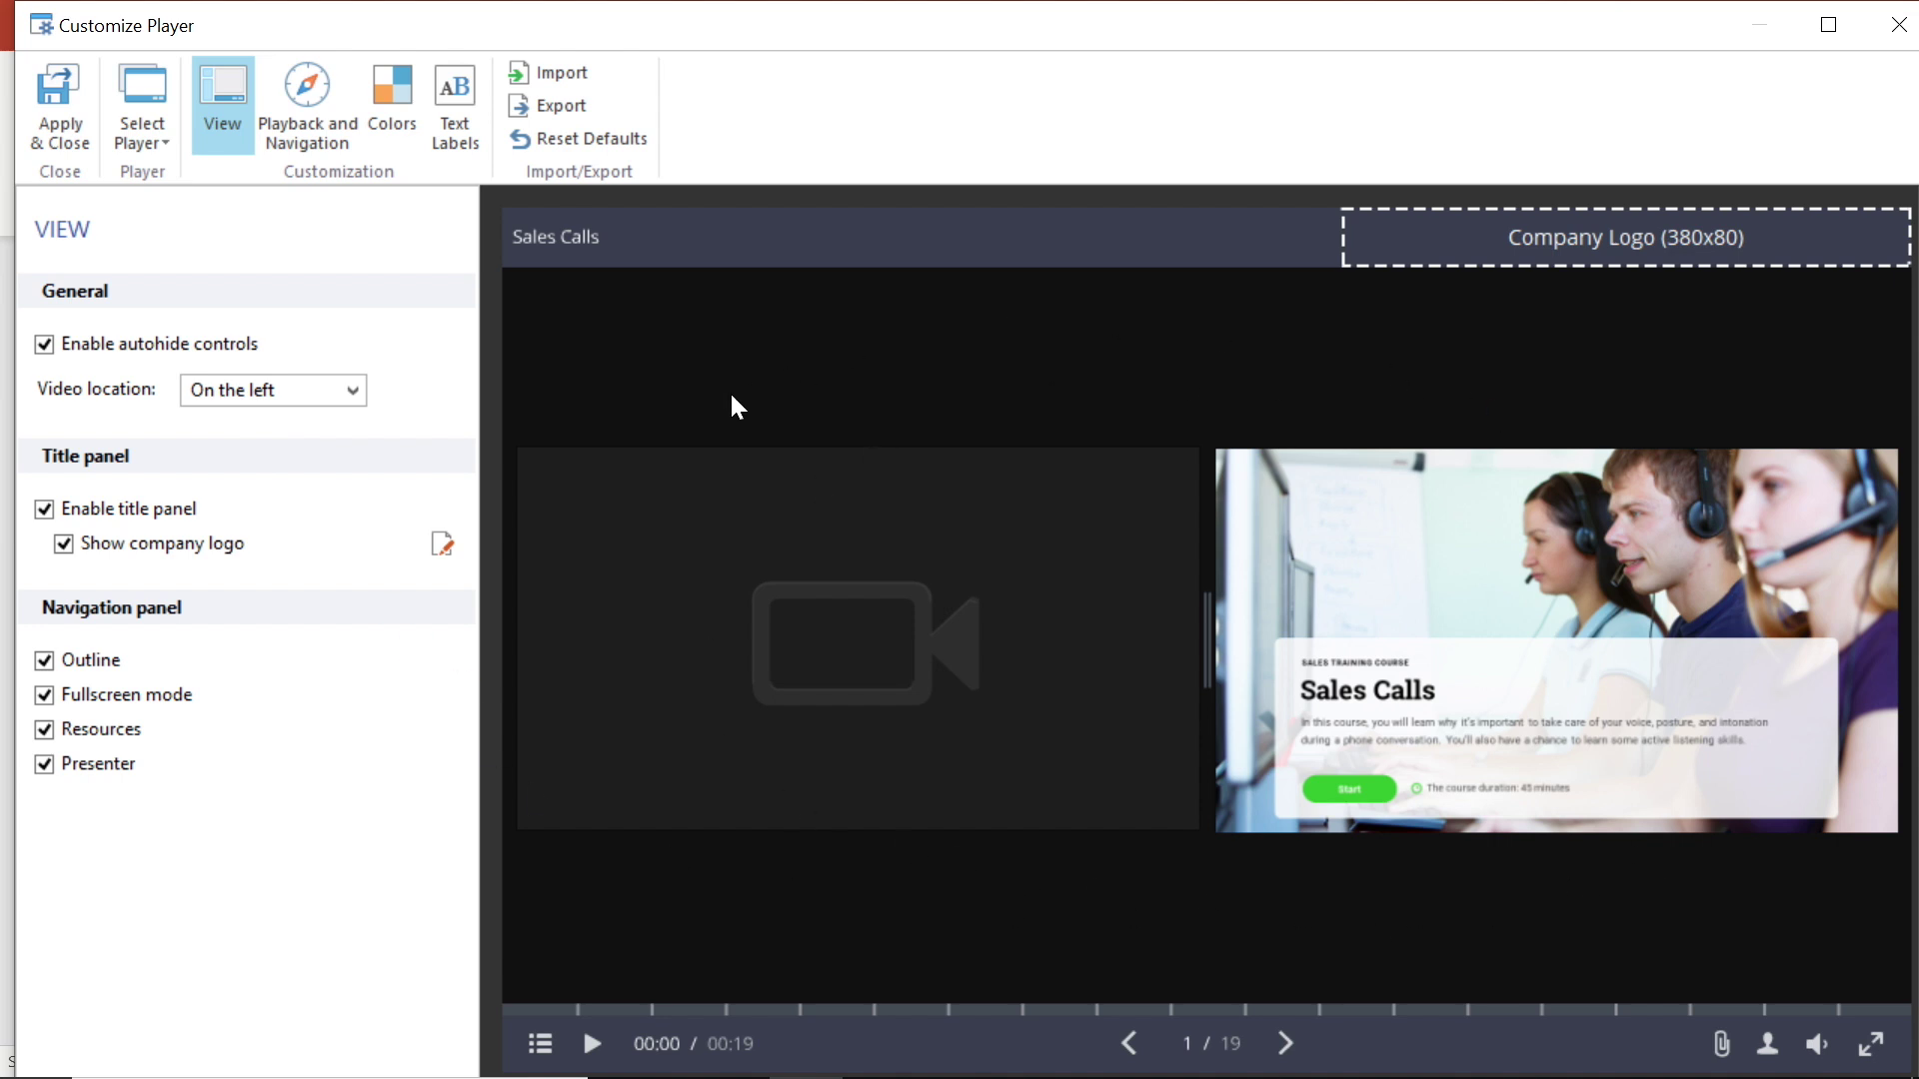
{"action": "left_click", "coordinate": [62, 122]}
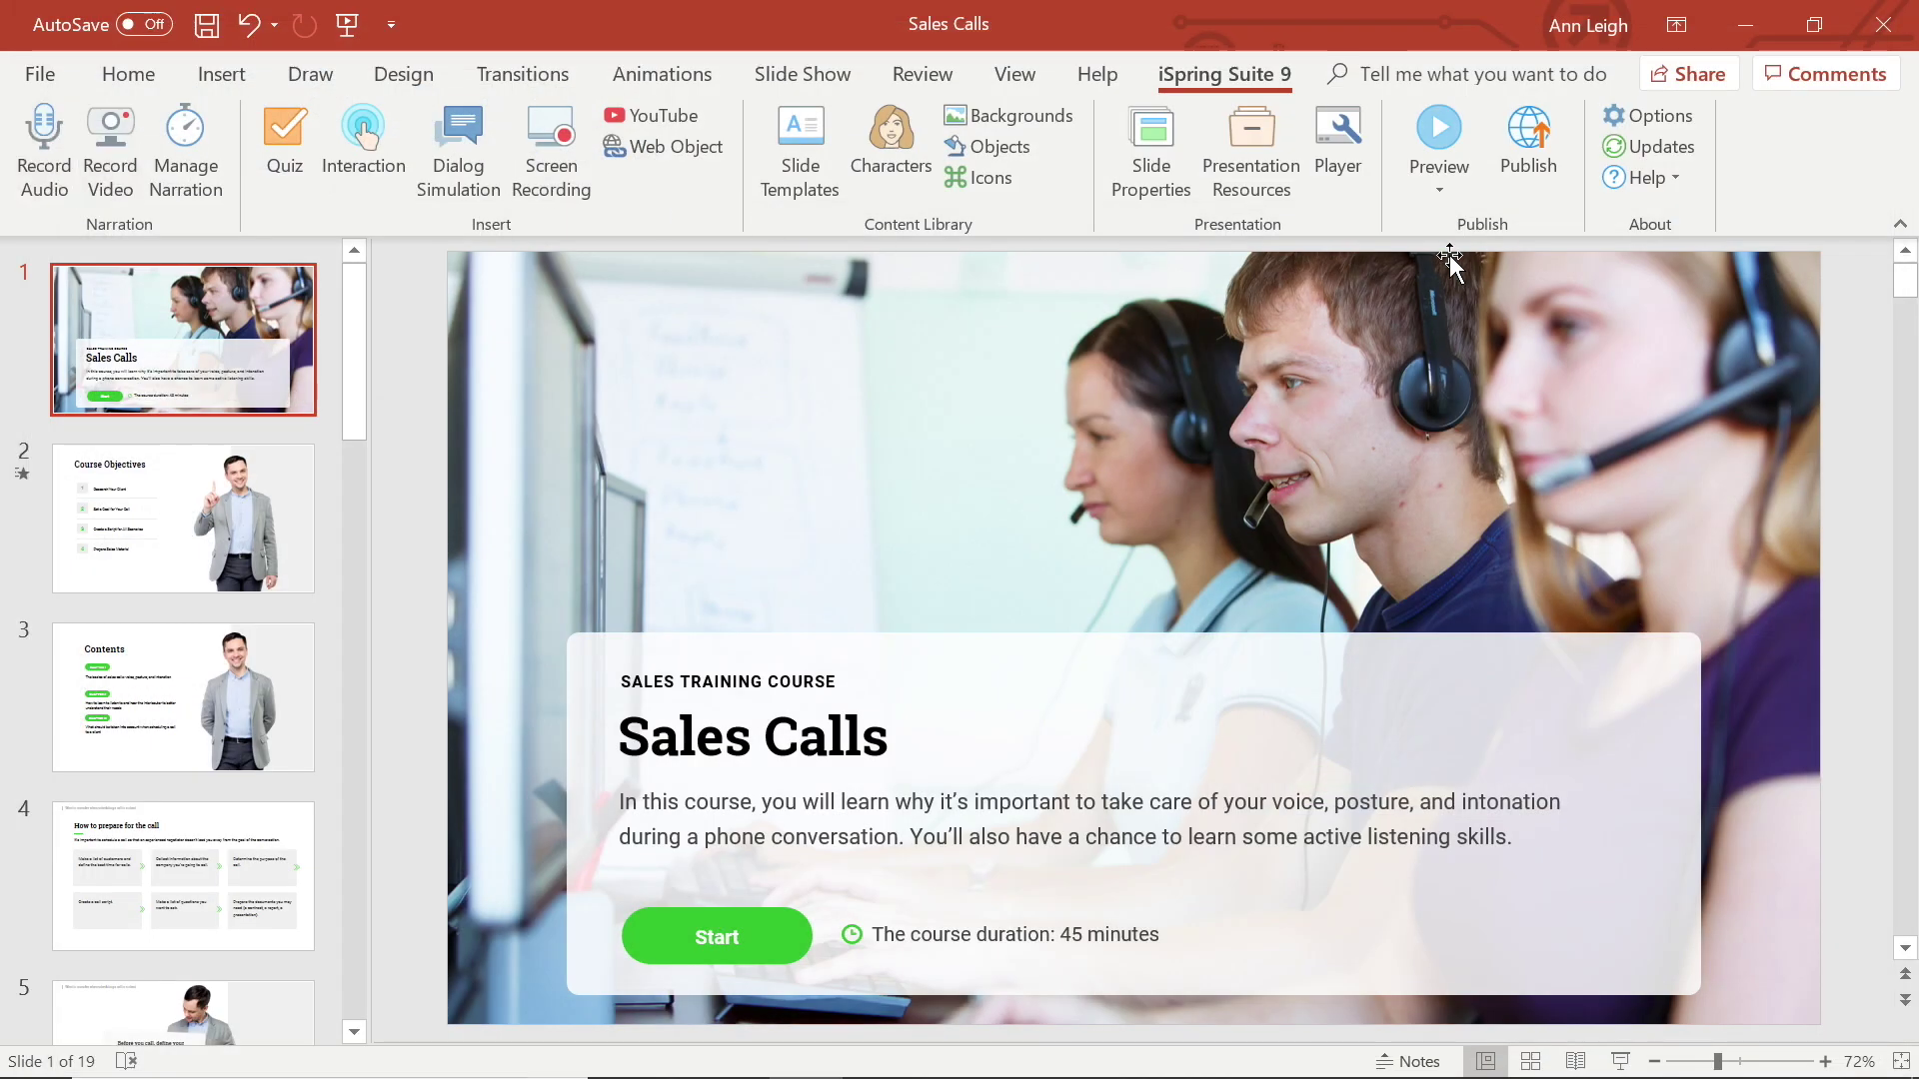
Publish Sales Calls as HTML5, play it in the browser, and shrink the video to enlarge the slide.
{"action": "left_click", "coordinate": [1525, 152]}
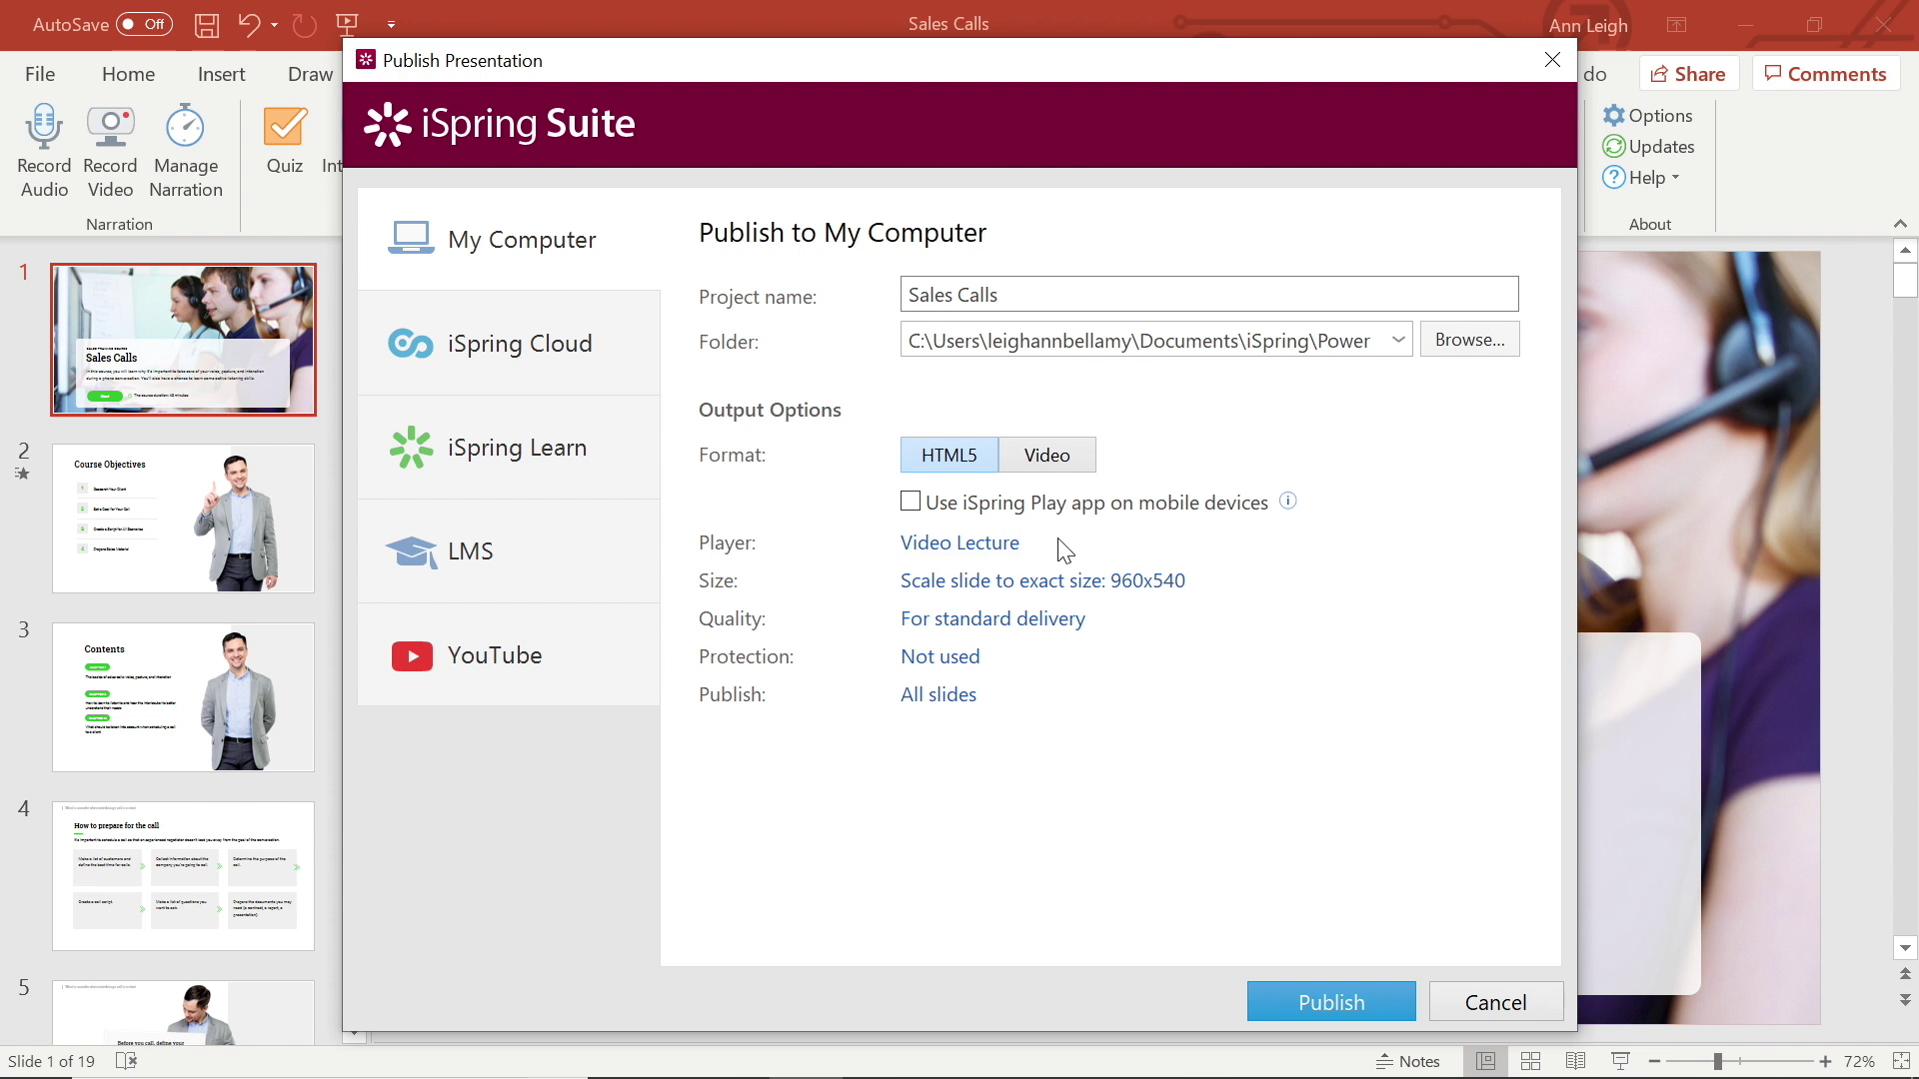
{"action": "left_click", "coordinate": [1341, 993]}
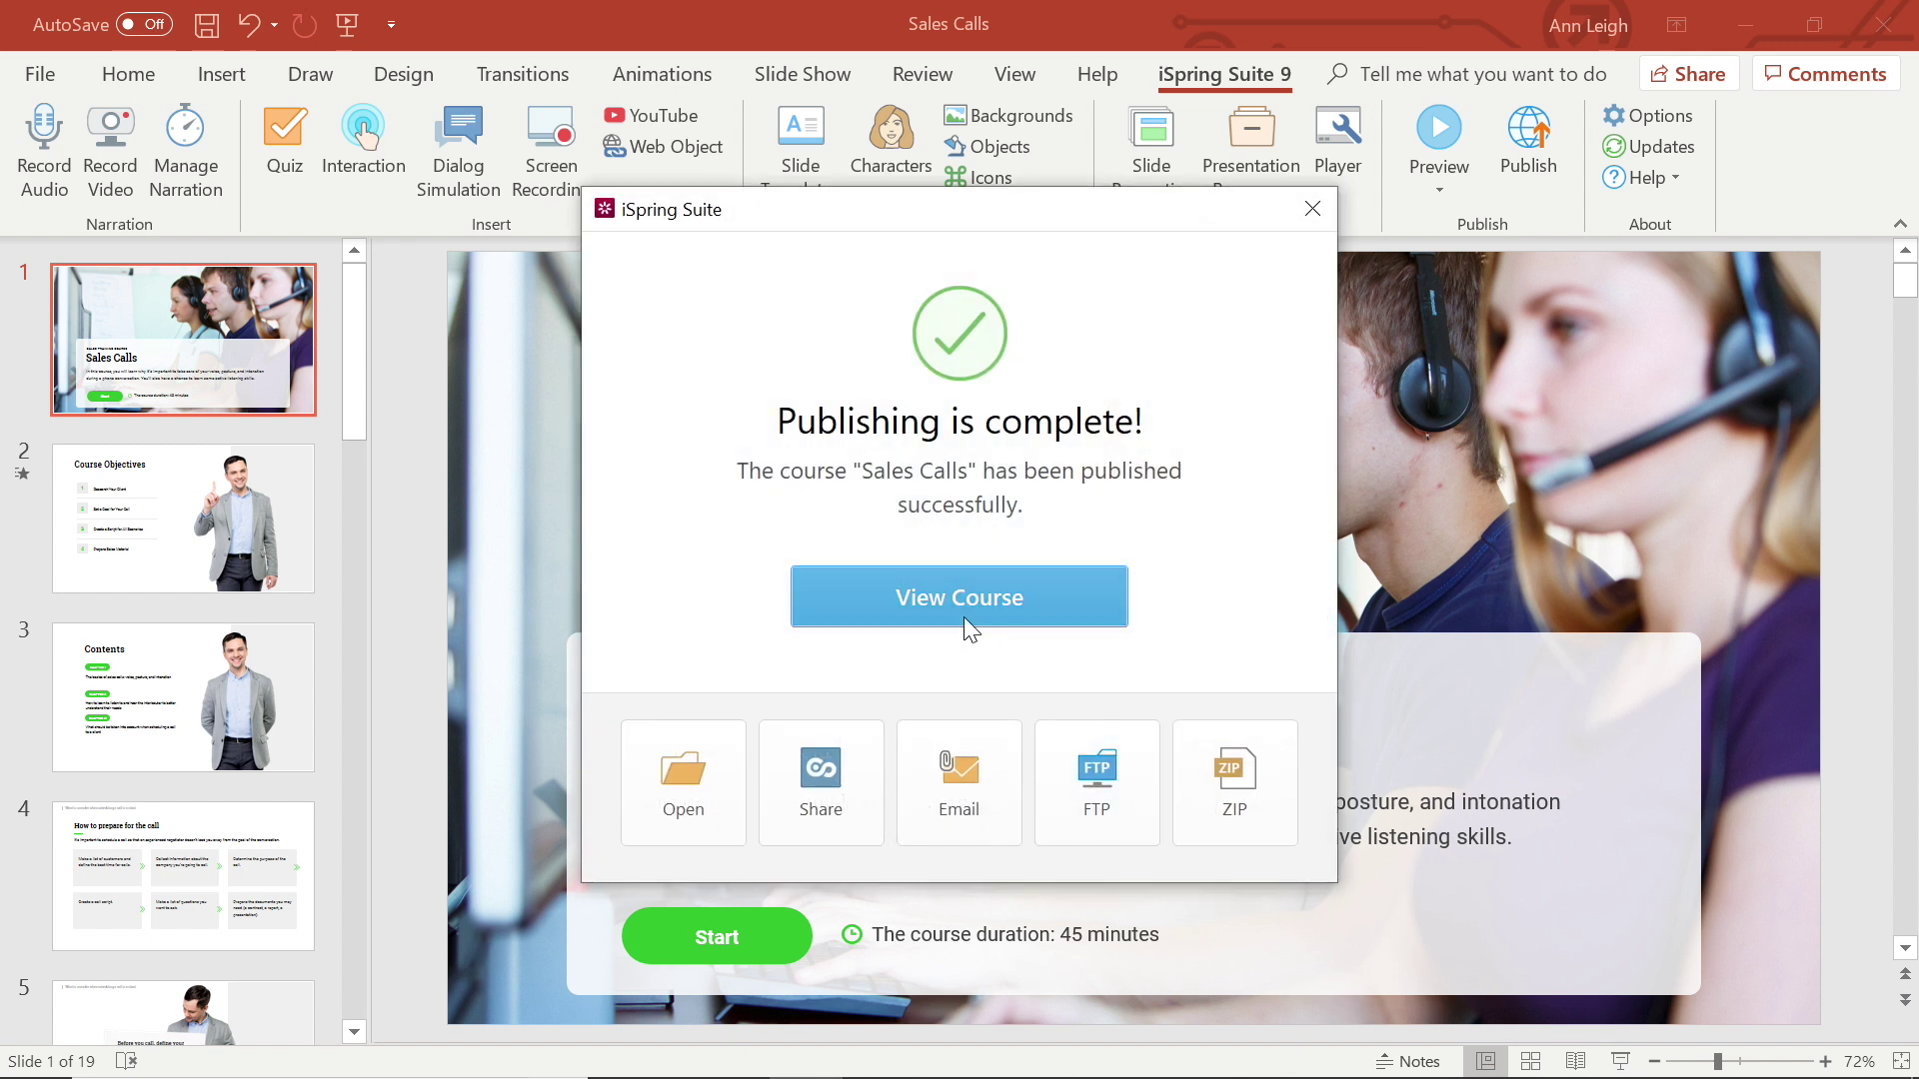
{"action": "left_click", "coordinate": [949, 603]}
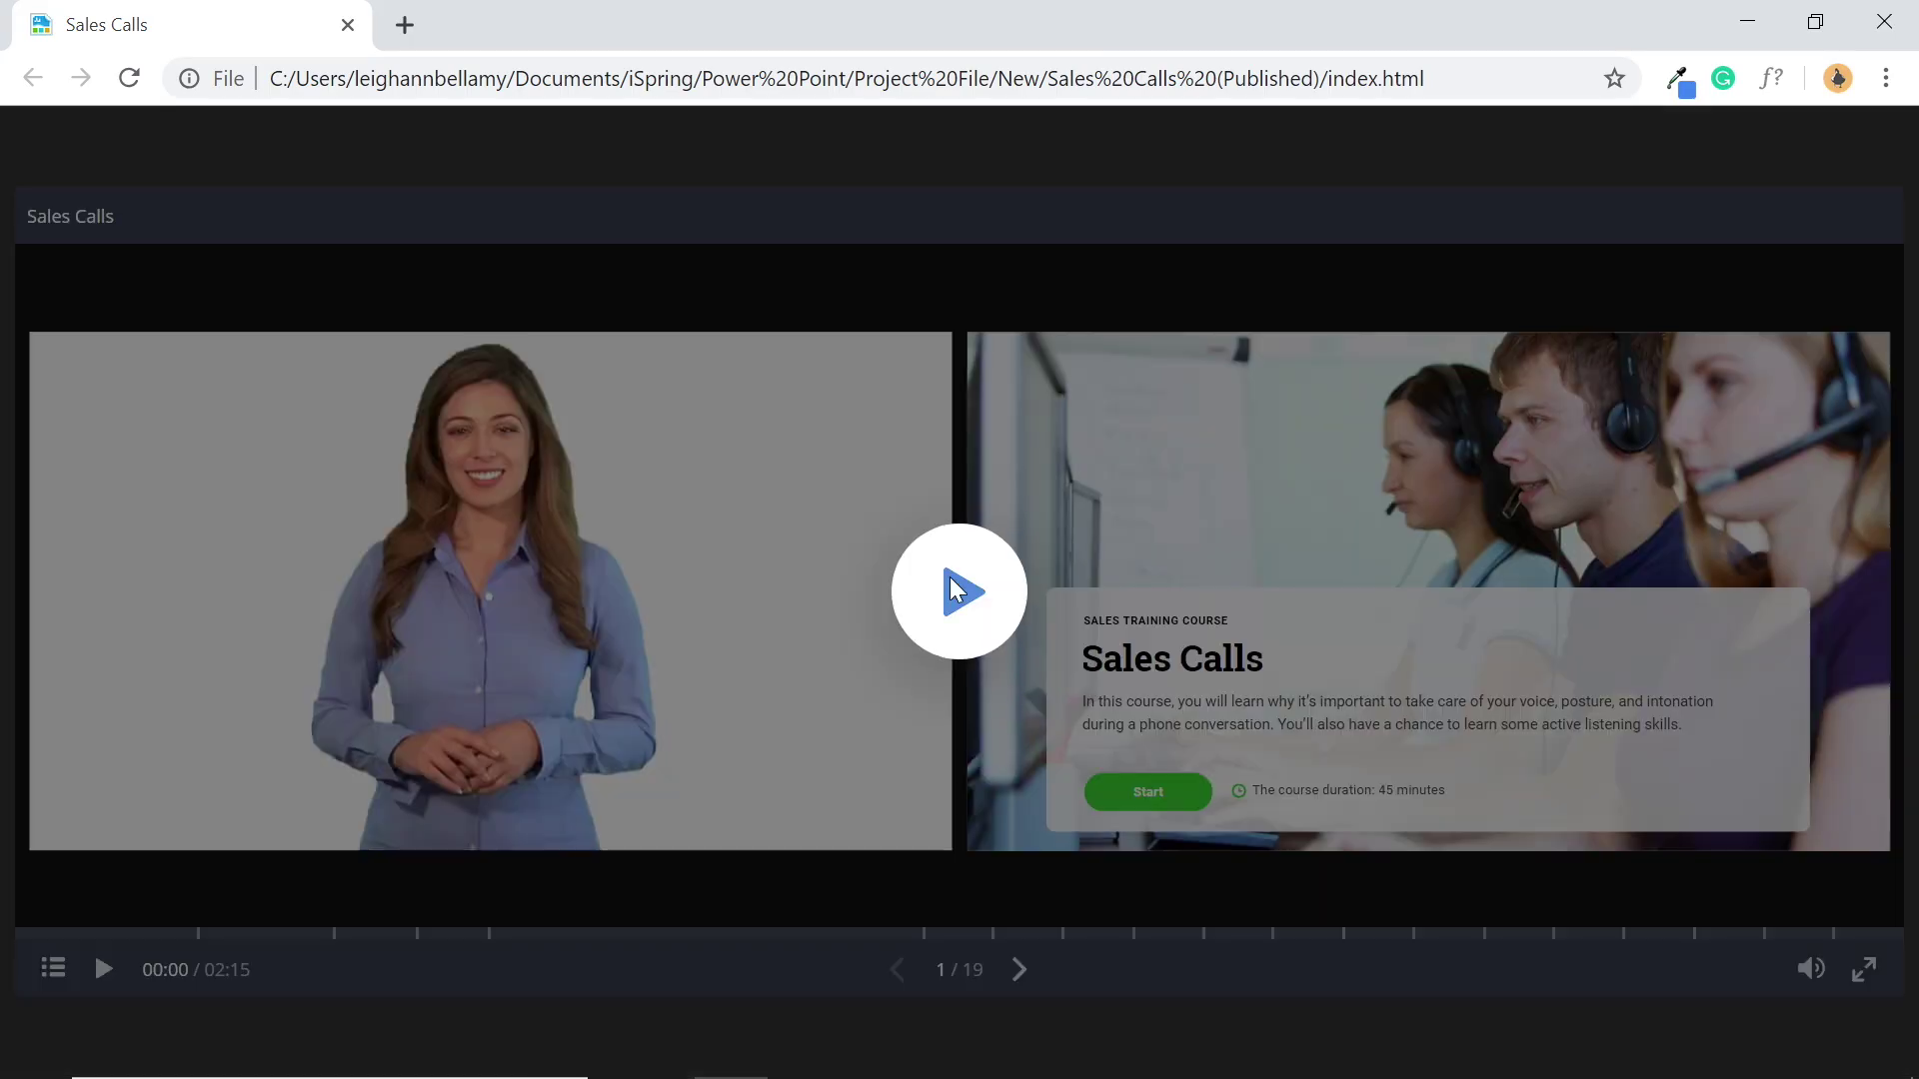
{"action": "left_click", "coordinate": [949, 577]}
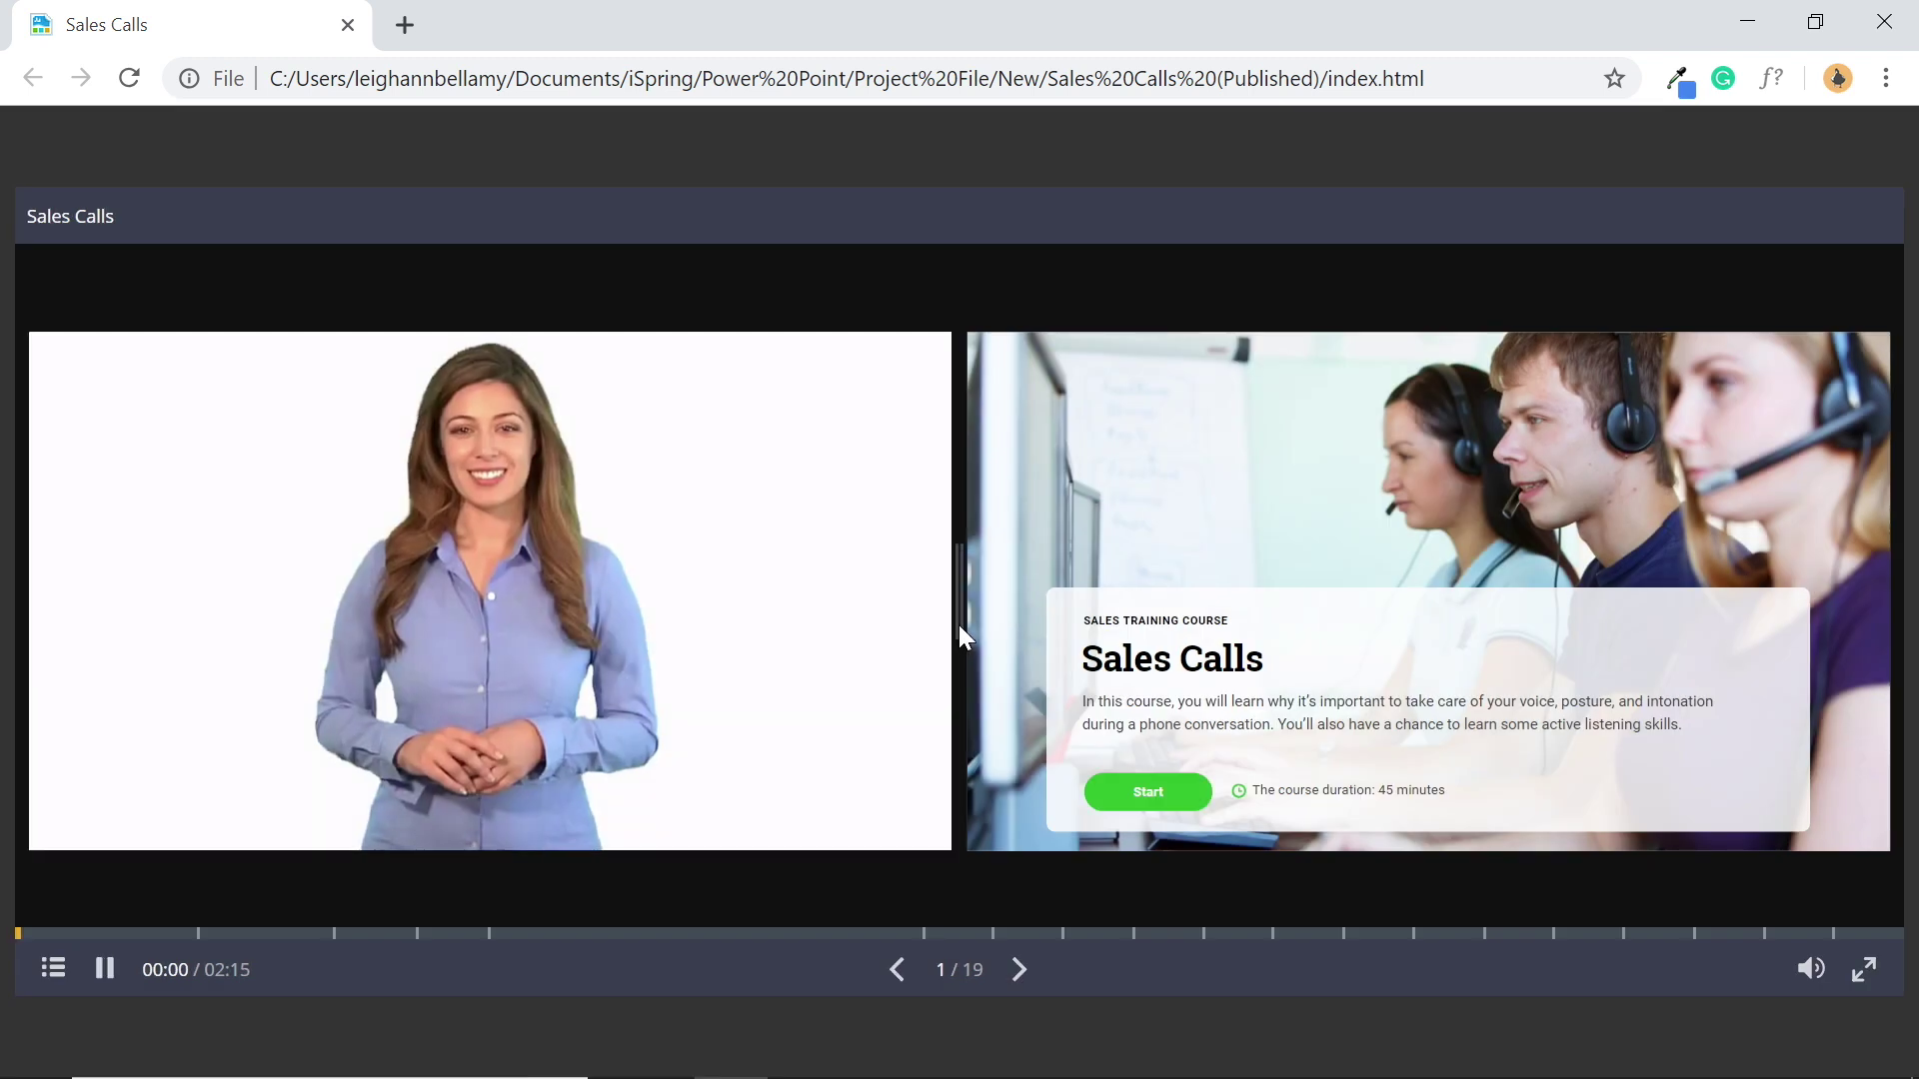
{"action": "left_click_drag", "start_coordinate": [870, 630], "coordinate": [685, 634]}
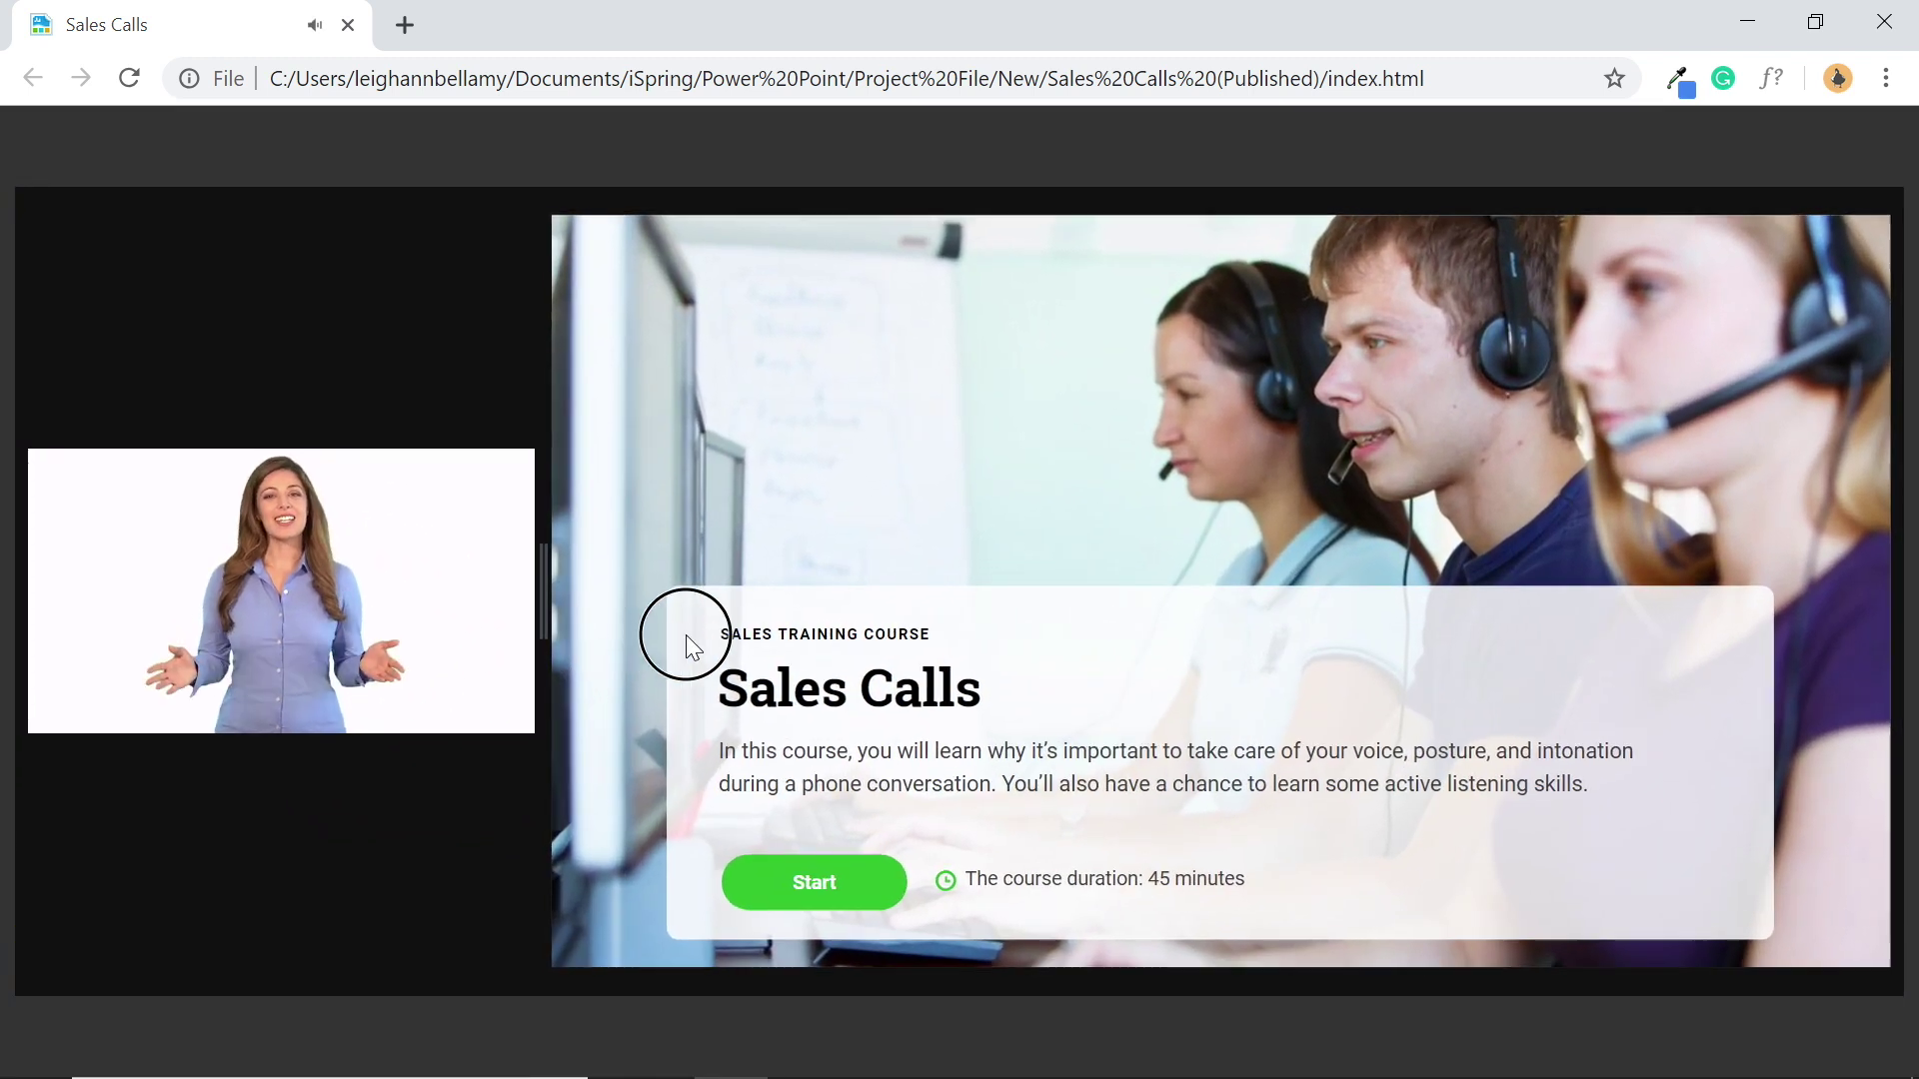